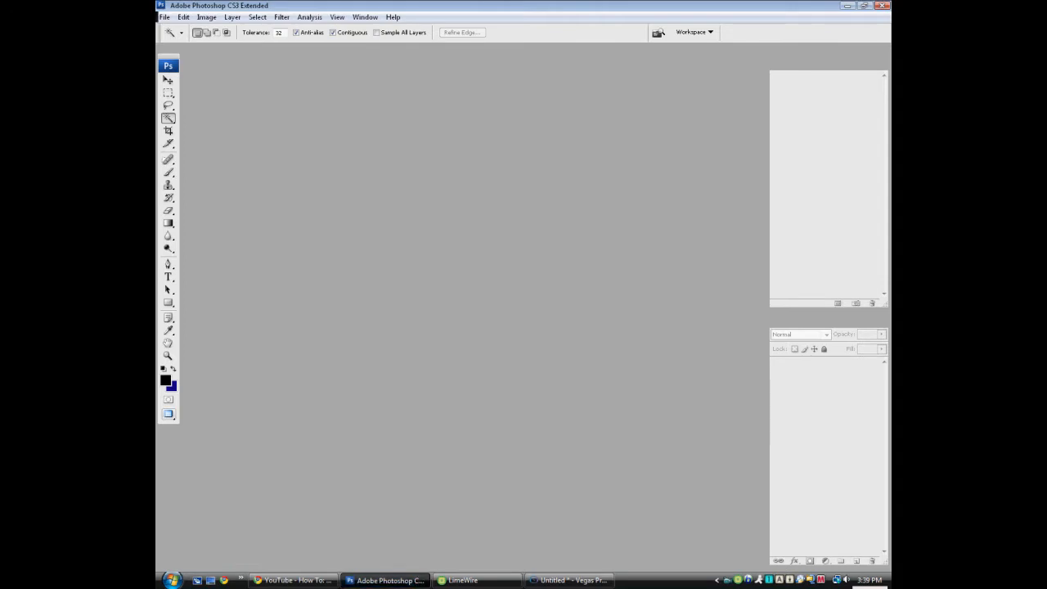
# Create a new 1280 × 720 pixel RGB document at 72 pixels/inch with a white background
pyautogui.click(165, 17)
pyautogui.click(176, 30)
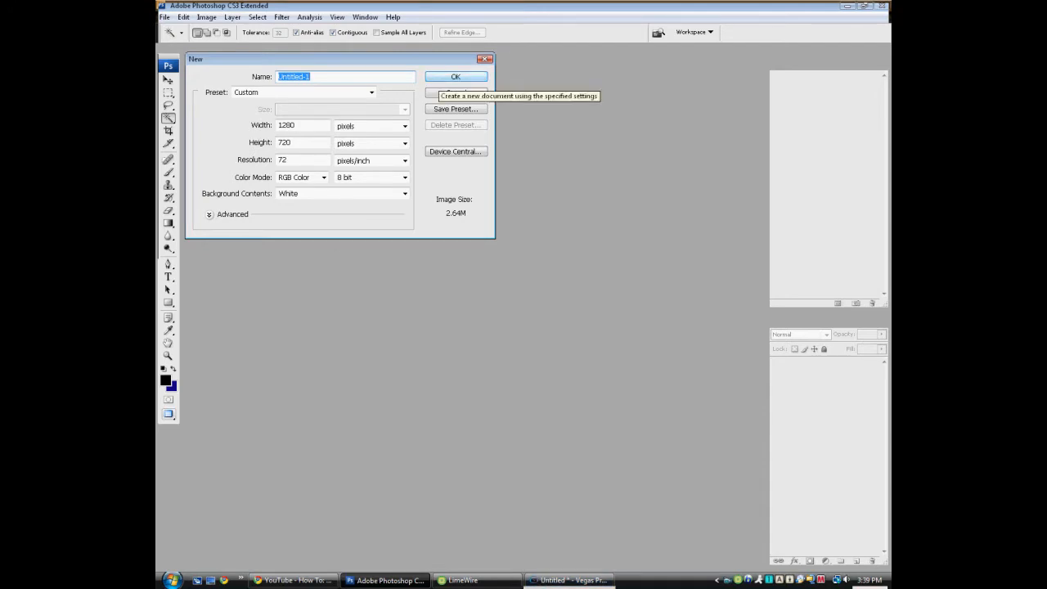
pyautogui.click(445, 77)
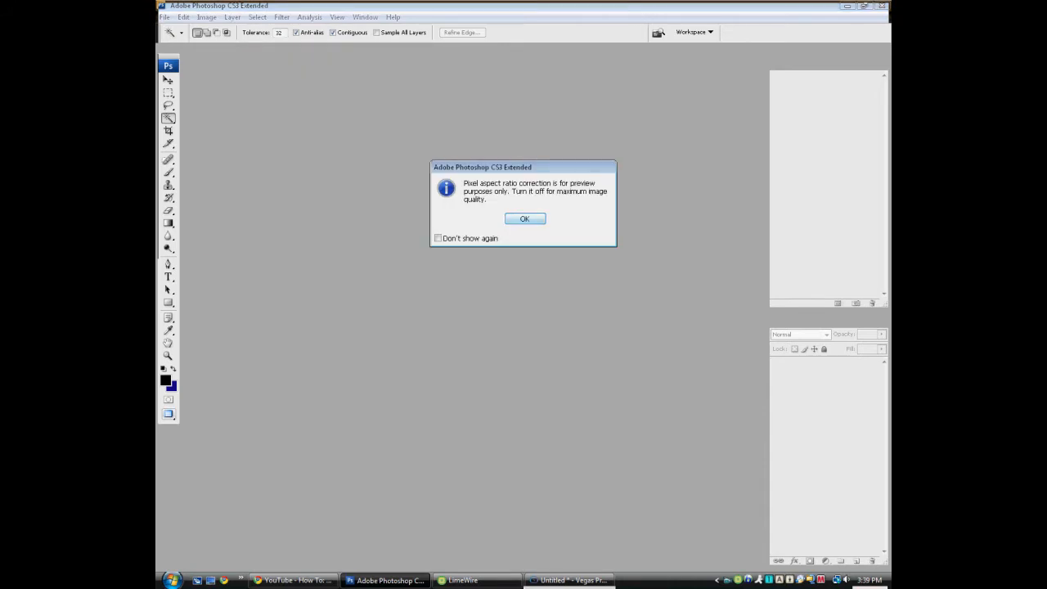
pyautogui.click(524, 218)
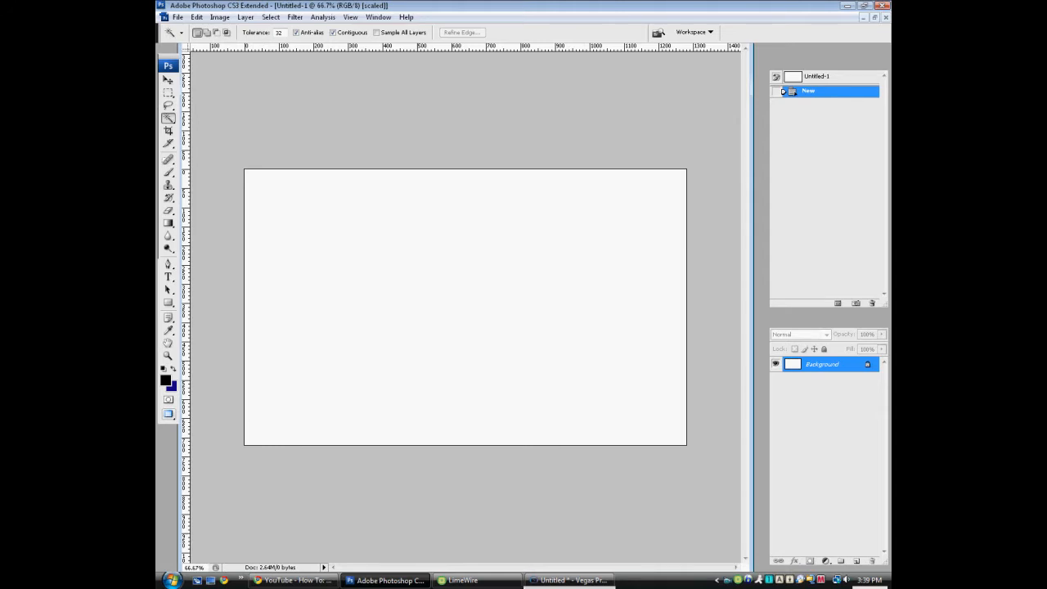
# Convert the locked background into a regular layer and add three empty layers above it
pyautogui.doubleClick(821, 364)
pyautogui.press('Return')
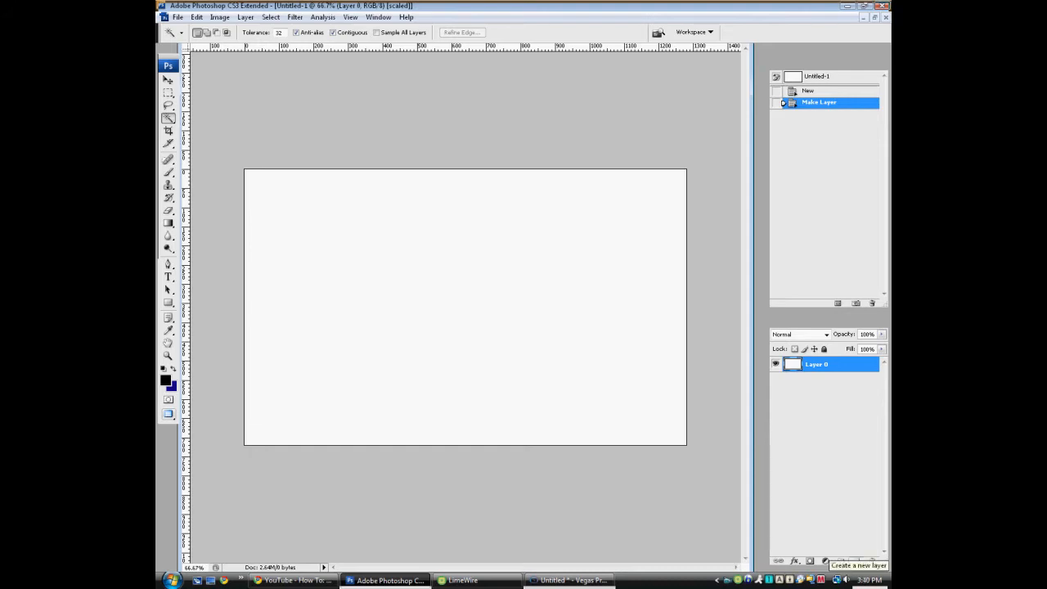
pyautogui.click(856, 561)
pyautogui.click(855, 561)
pyautogui.click(855, 561)
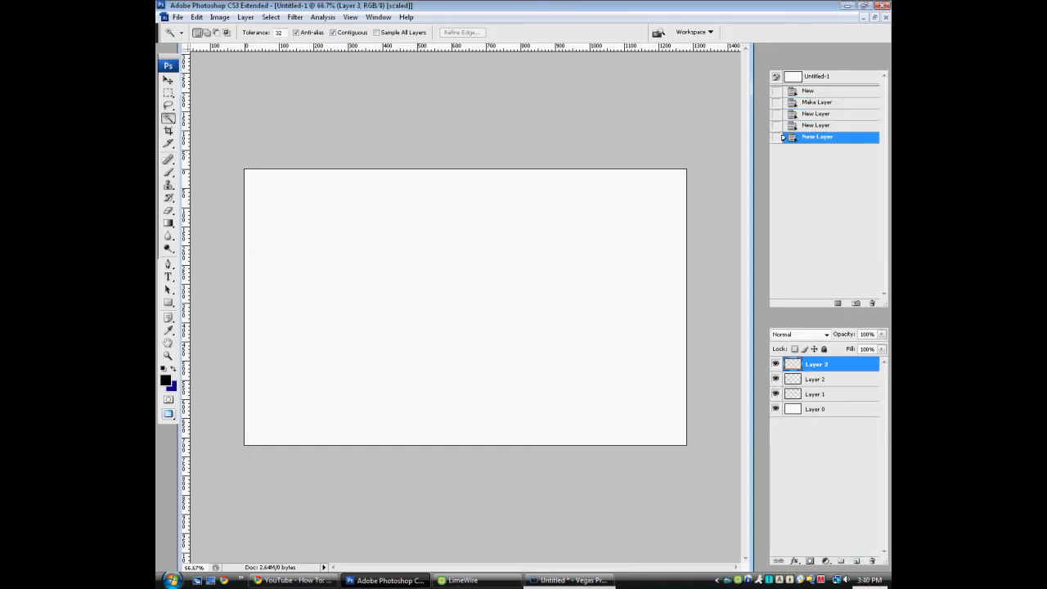
# Add a wide text box across the upper part of the canvas containing APUGFX
pyautogui.click(168, 277)
pyautogui.moveTo(266, 210); pyautogui.dragTo(663, 372)
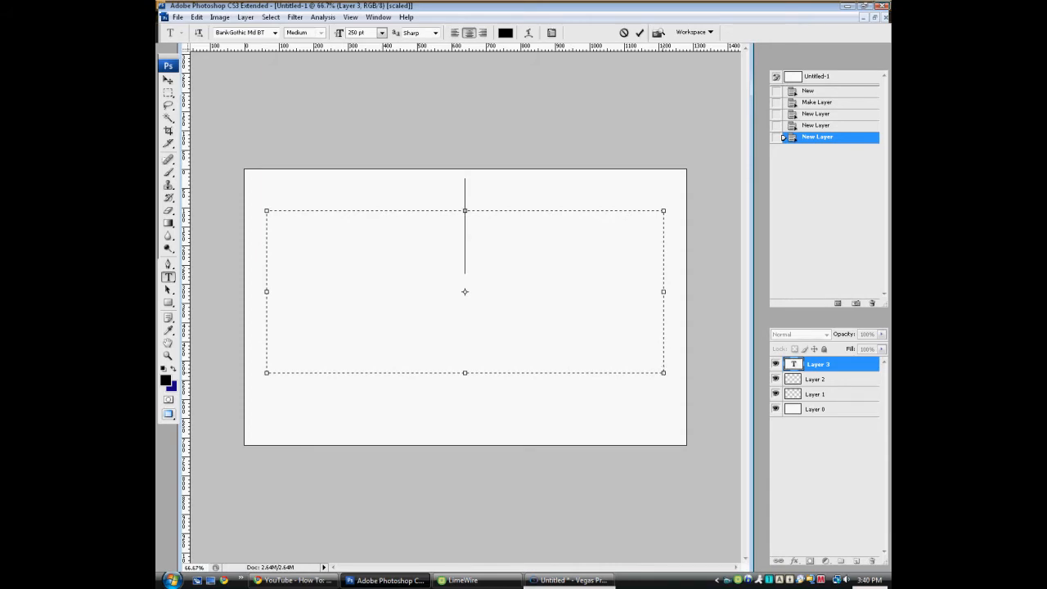
pyautogui.write('A')
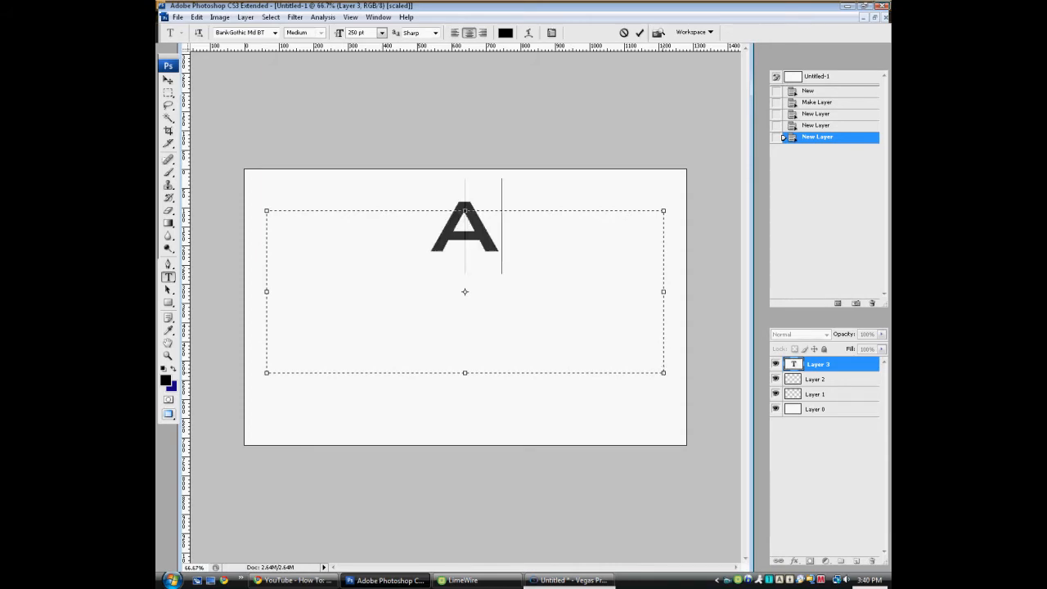
pyautogui.write('PUGF')
pyautogui.press('Return')
pyautogui.write('X')
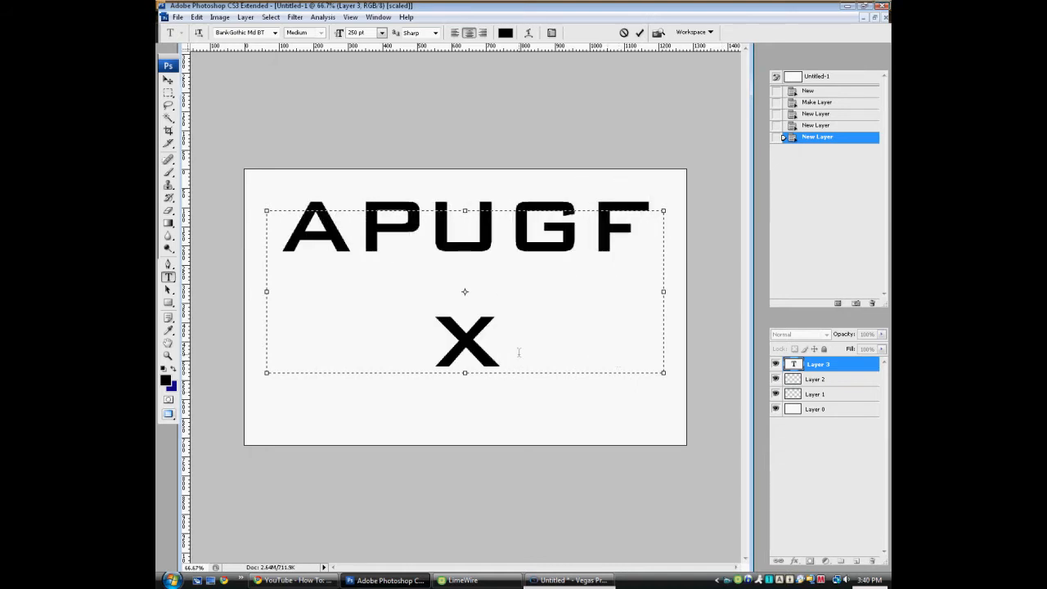
# Set the size of all the APUGFX text to 200 pt
pyautogui.hotkey('ctrl', 'a')
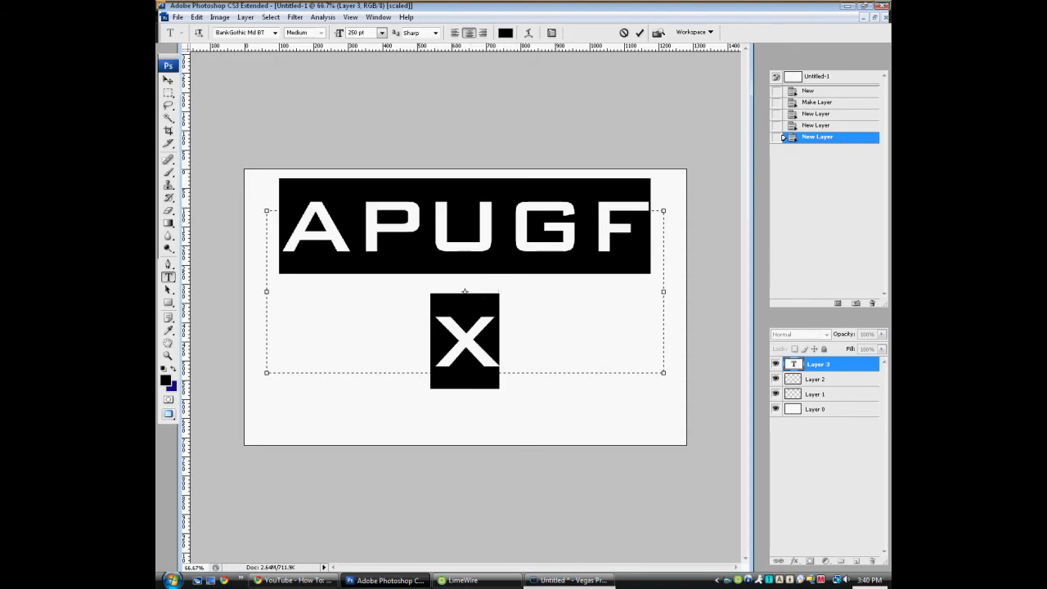
pyautogui.click(382, 33)
pyautogui.click(381, 33)
pyautogui.press('BackSpace')
pyautogui.press('BackSpace')
pyautogui.write('00')
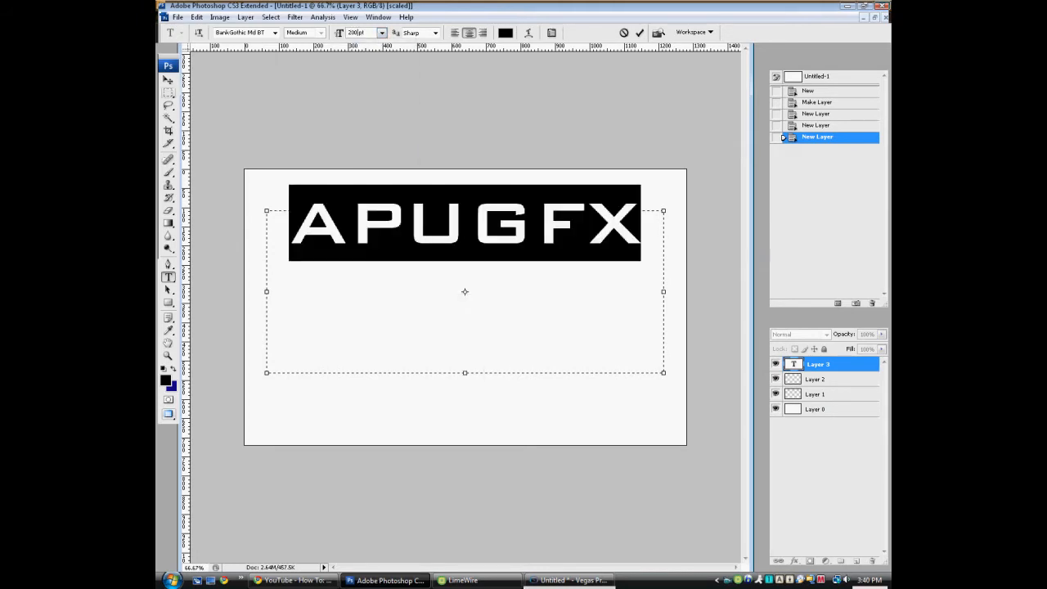
# Move the APUGFX text down toward the middle of the canvas
pyautogui.click(168, 79)
pyautogui.hotkey('shift', 'Down')
pyautogui.hotkey('shift', 'Down')
pyautogui.hotkey('shift', 'Down')
pyautogui.hotkey('shift', 'Down')
pyautogui.hotkey('shift', 'Down')
pyautogui.hotkey('shift', 'Down')
pyautogui.hotkey('shift', 'Down')
pyautogui.hotkey('shift', 'Down')
pyautogui.hotkey('shift', 'Down')
pyautogui.hotkey('shift', 'Down')
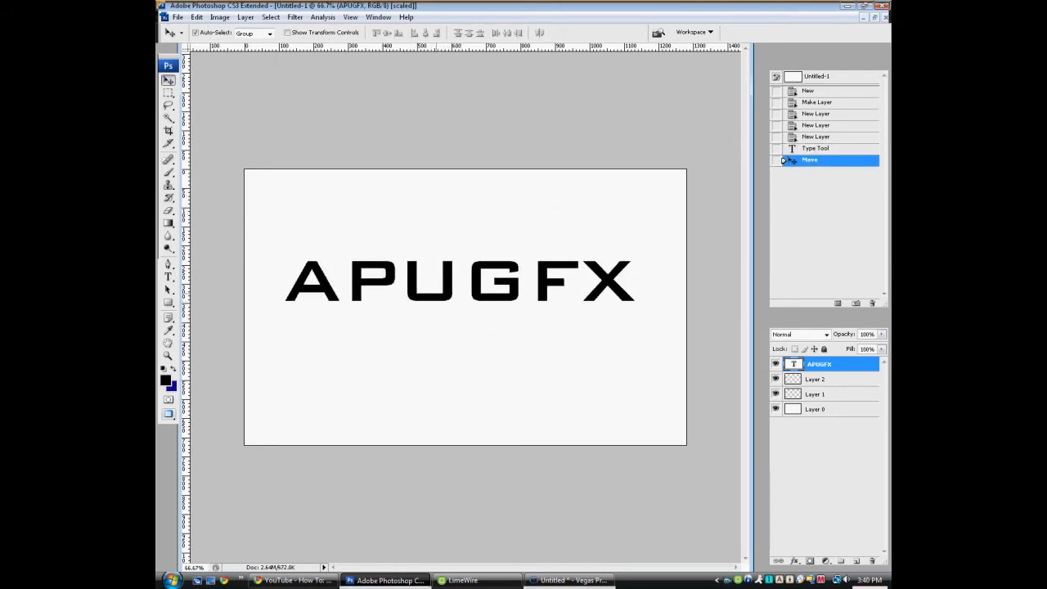
# Reorder the APUGFX text layer to sit below Layer 2, and delete the white Layer 0
pyautogui.hotkey('ctrl', '[')
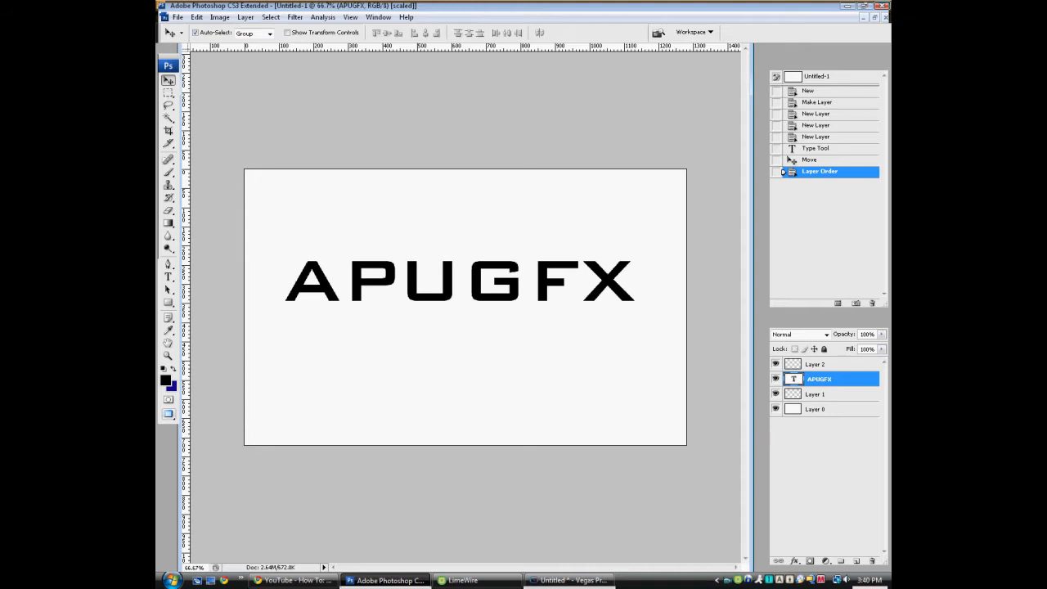
pyautogui.click(817, 409)
pyautogui.press('Delete')
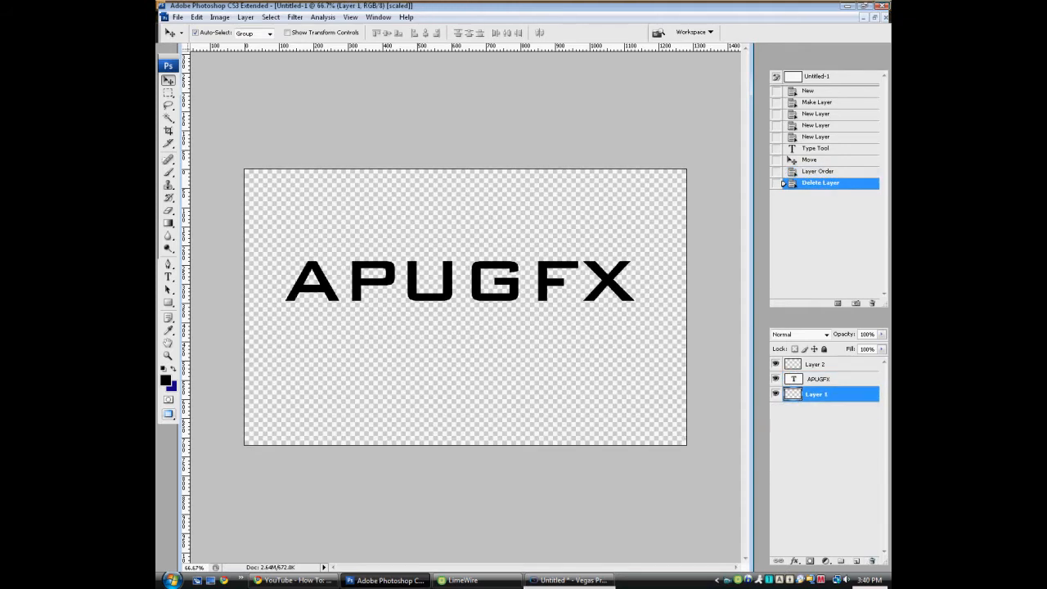
# Draw a wavy Pen tool path on Layer 2 that weaves across the text and extends past both canvas sides
pyautogui.click(818, 364)
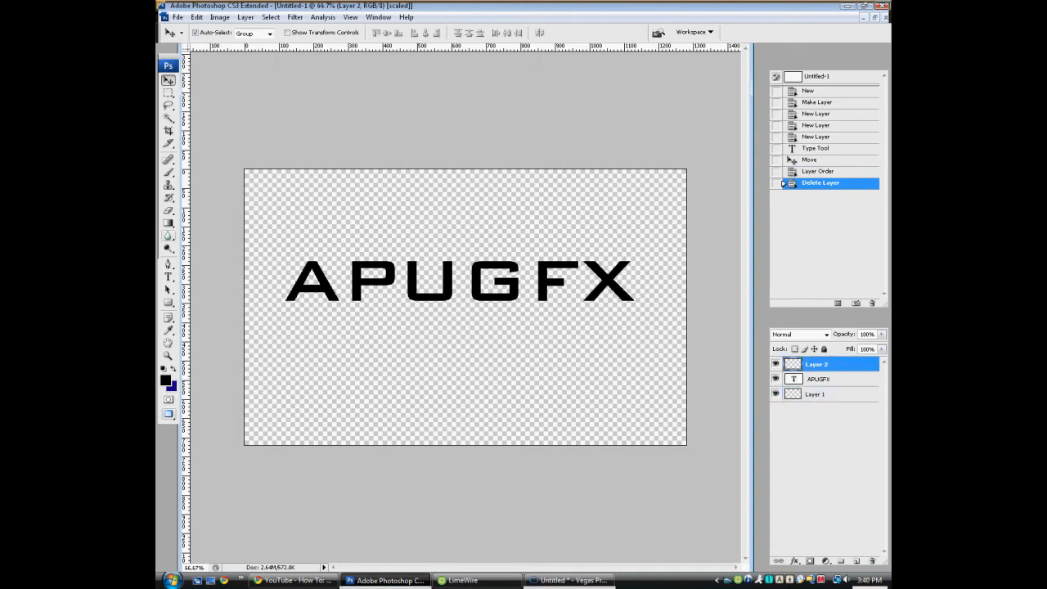
pyautogui.click(169, 263)
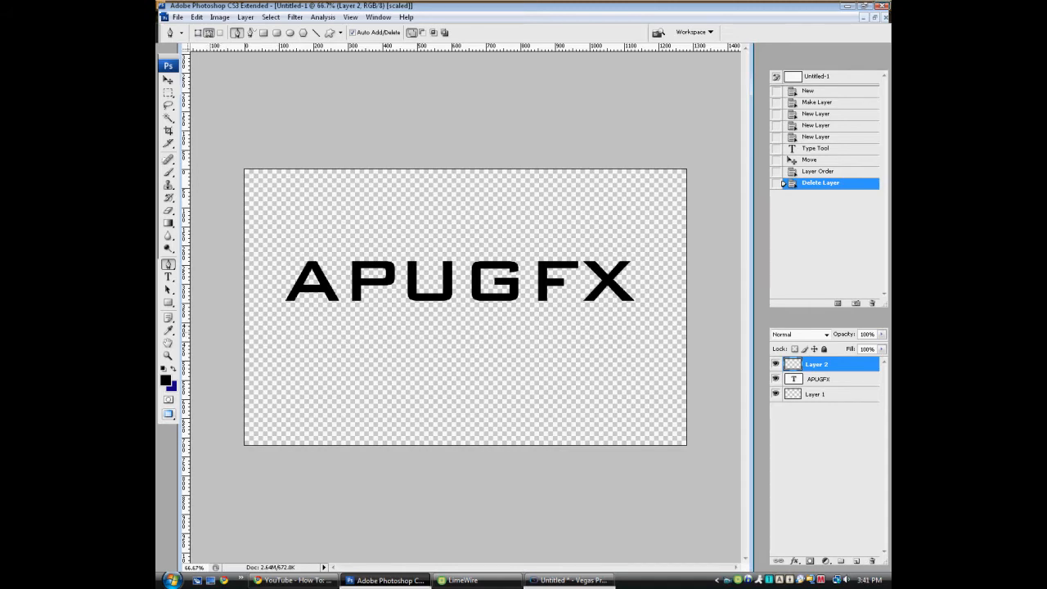
pyautogui.click(210, 332)
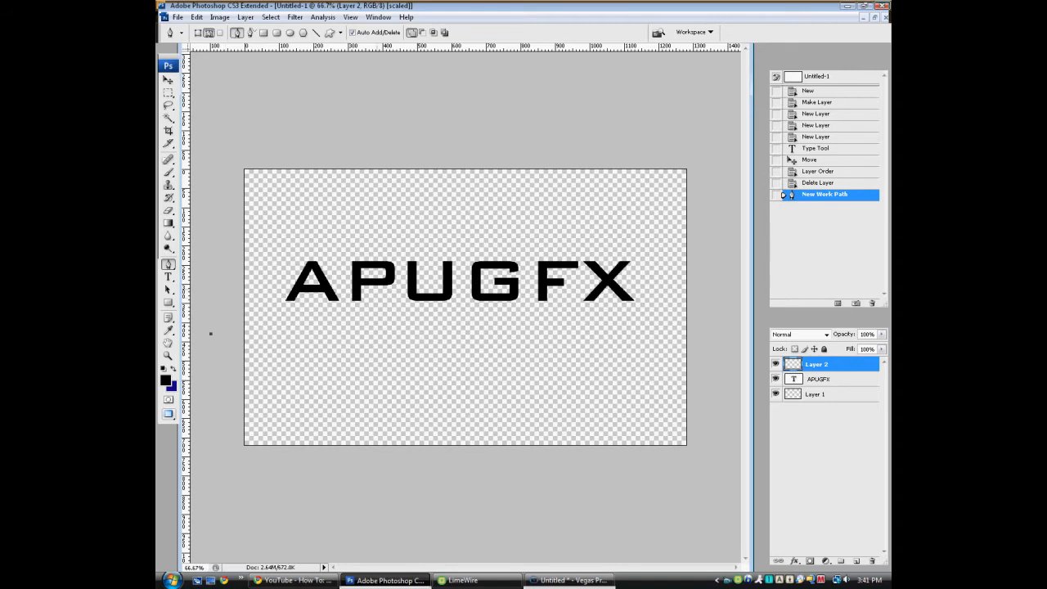
pyautogui.moveTo(378, 252); pyautogui.dragTo(494, 152)
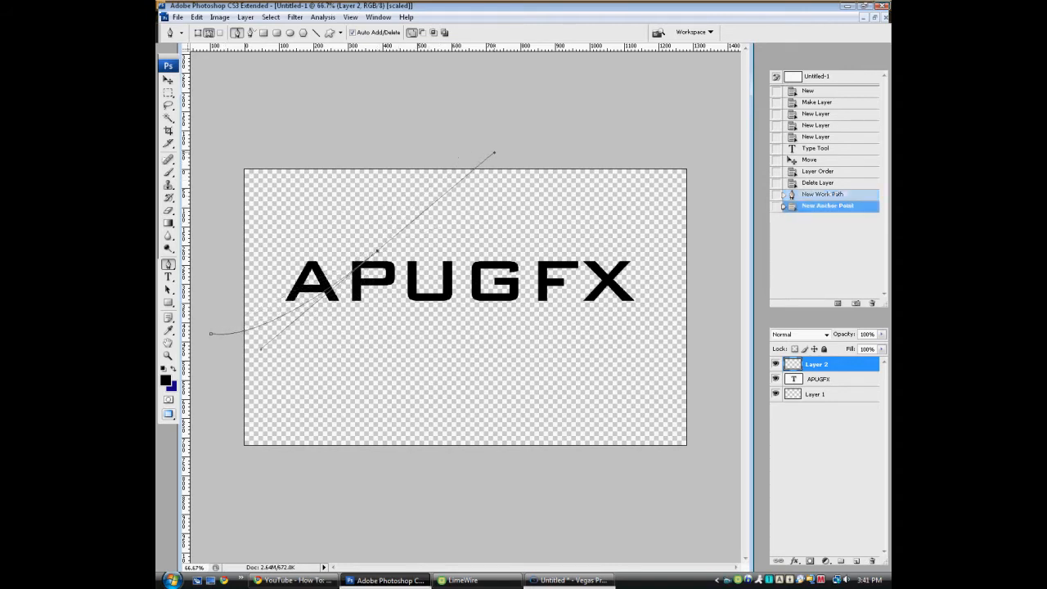
pyautogui.moveTo(547, 342); pyautogui.dragTo(634, 339)
pyautogui.moveTo(682, 254); pyautogui.dragTo(739, 257)
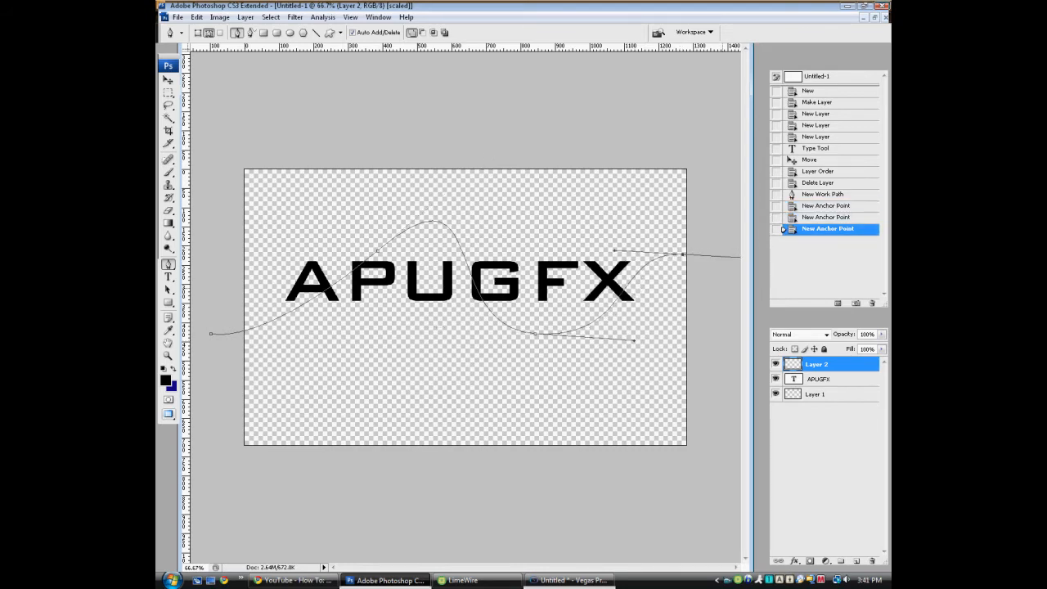
pyautogui.click(723, 287)
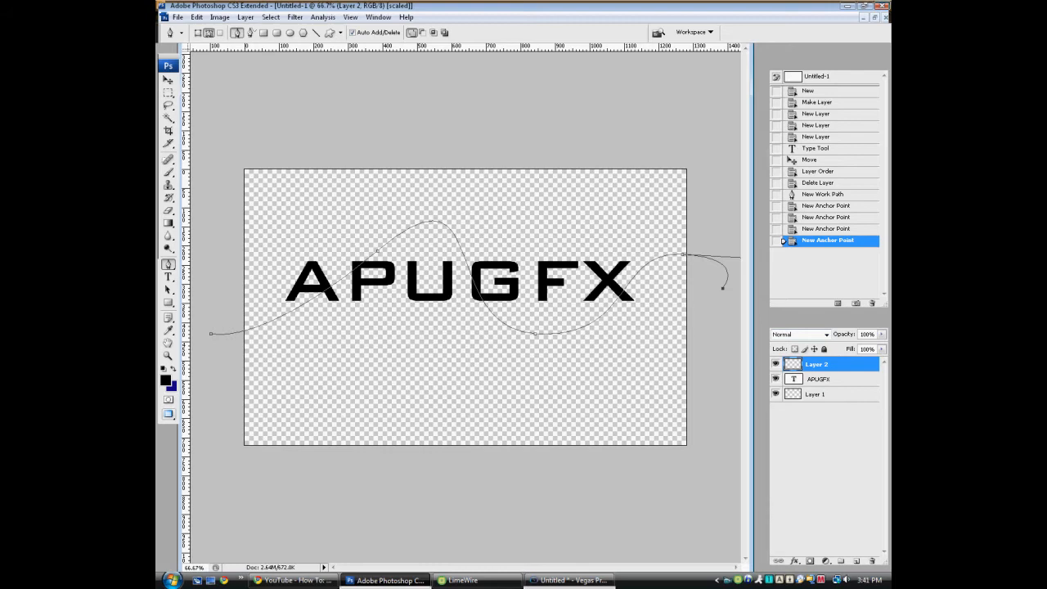
# Show the document's paths and set the foreground colour to white with black as the background colour
pyautogui.click(847, 323)
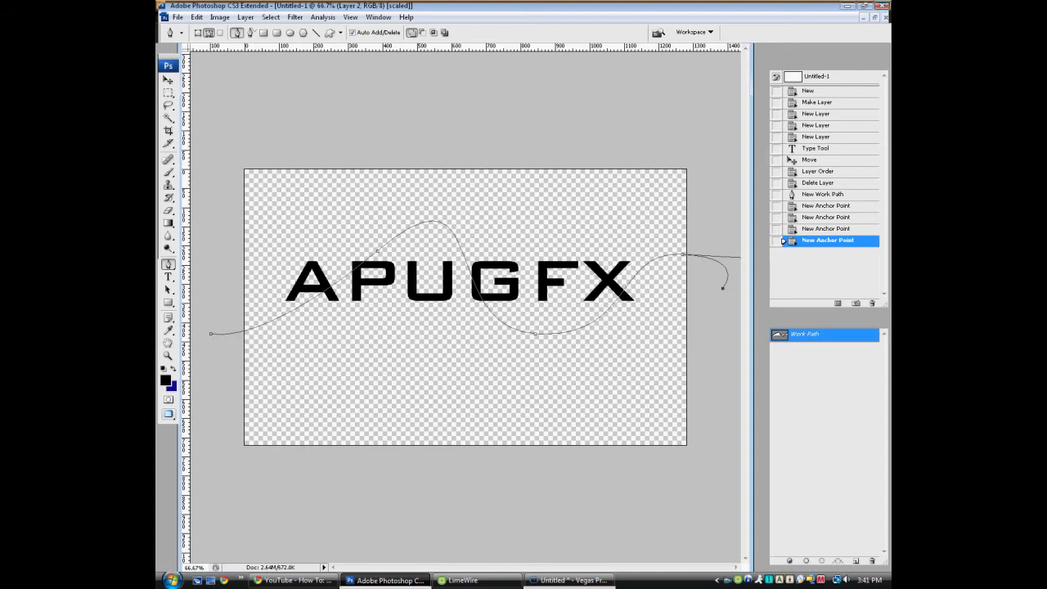
pyautogui.rightClick(804, 335)
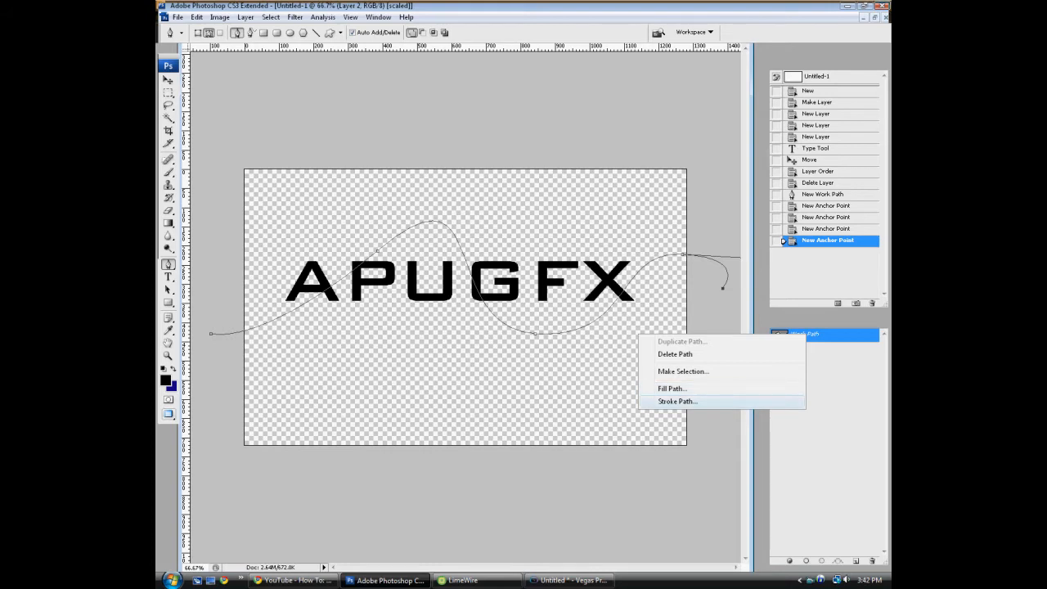
pyautogui.click(678, 402)
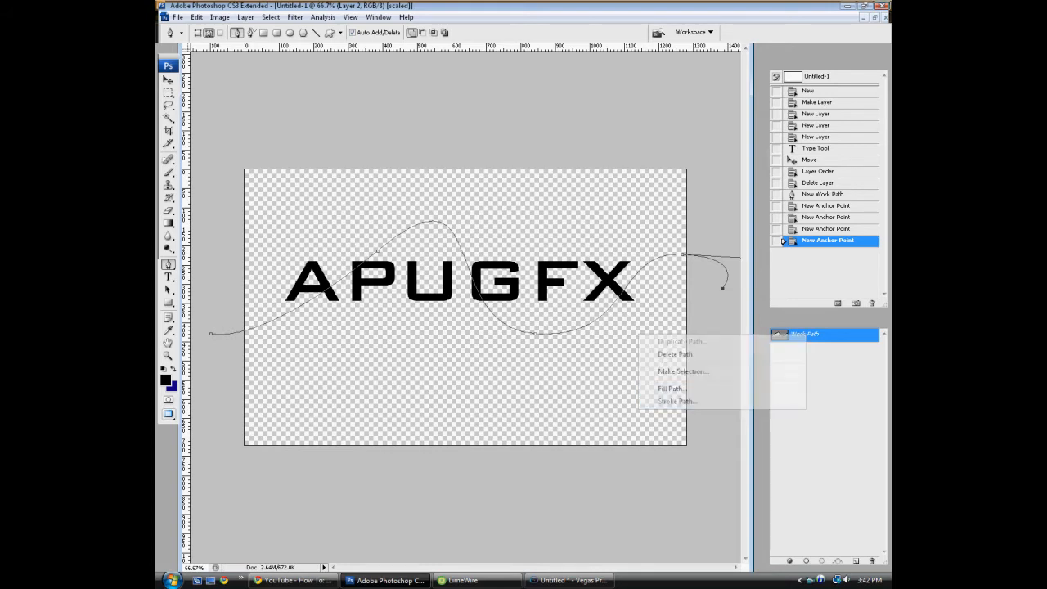
pyautogui.press('d')
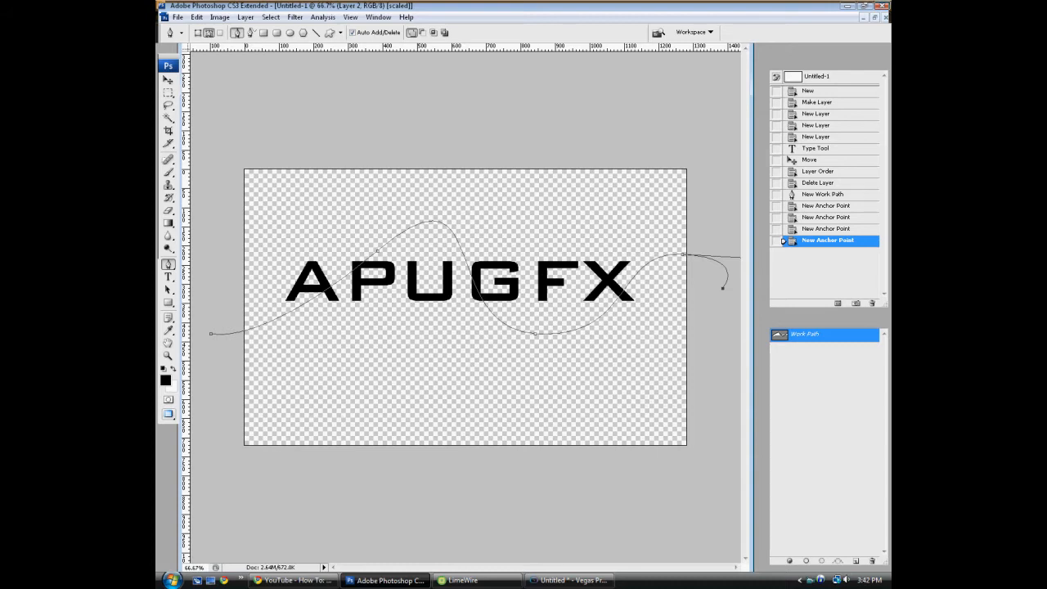
pyautogui.press('x')
# Choose the Brush tool and set its master diameter to 7 px
pyautogui.rightClick(805, 336)
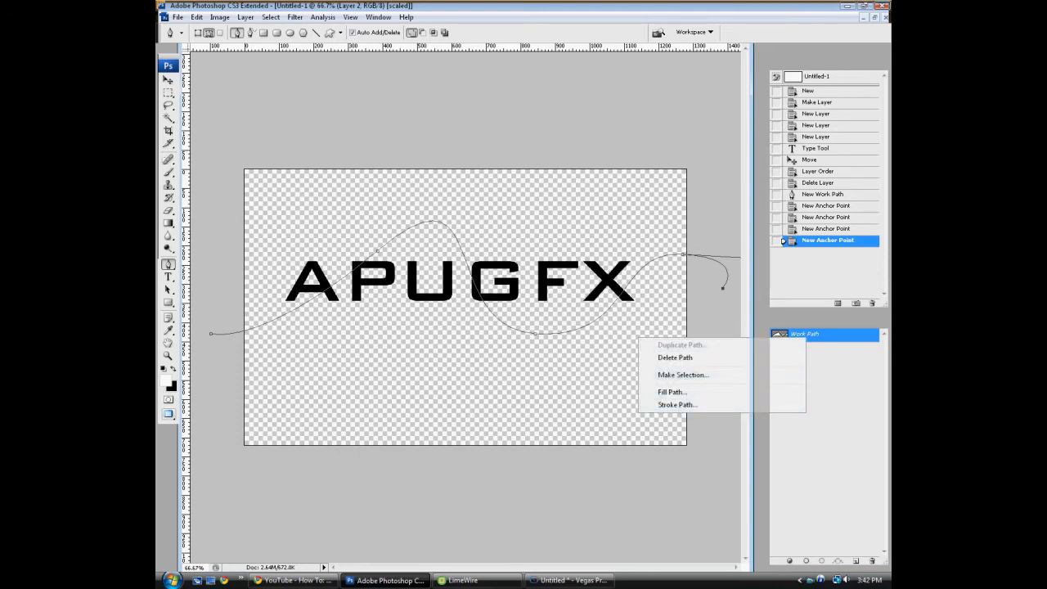
pyautogui.click(677, 405)
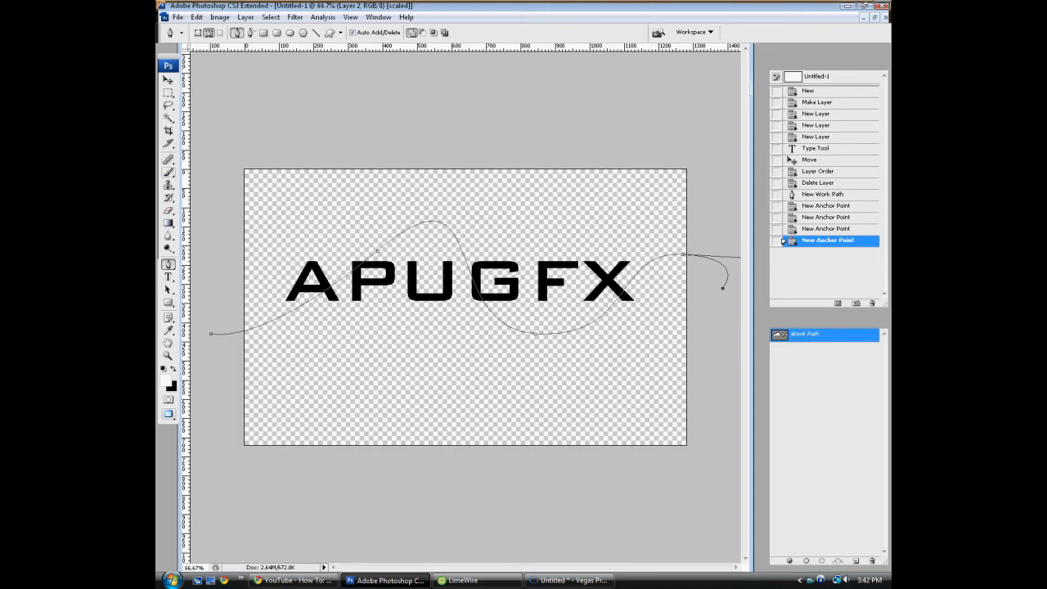
pyautogui.click(168, 171)
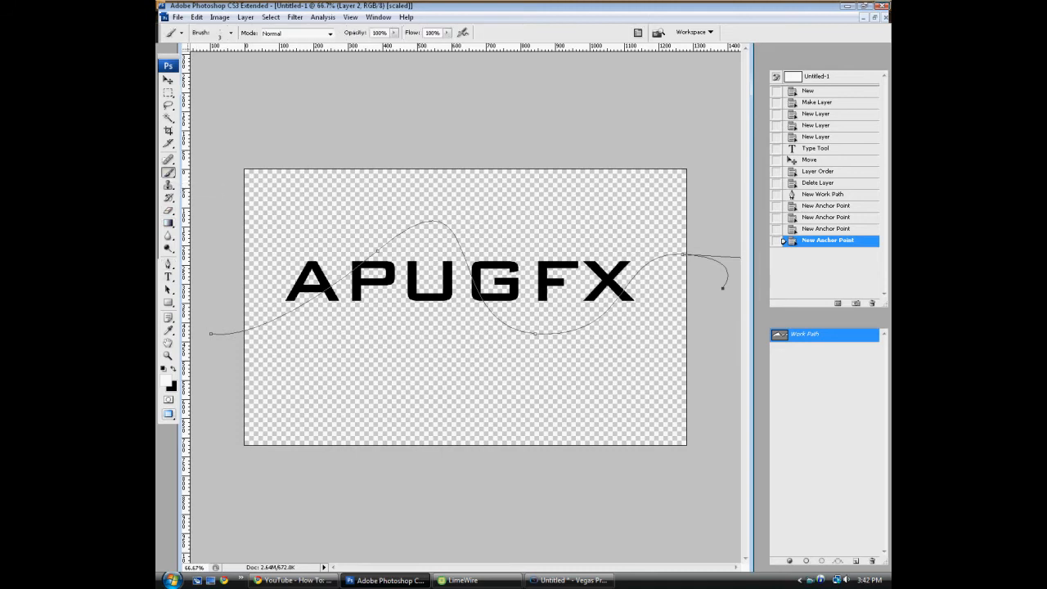
pyautogui.click(230, 32)
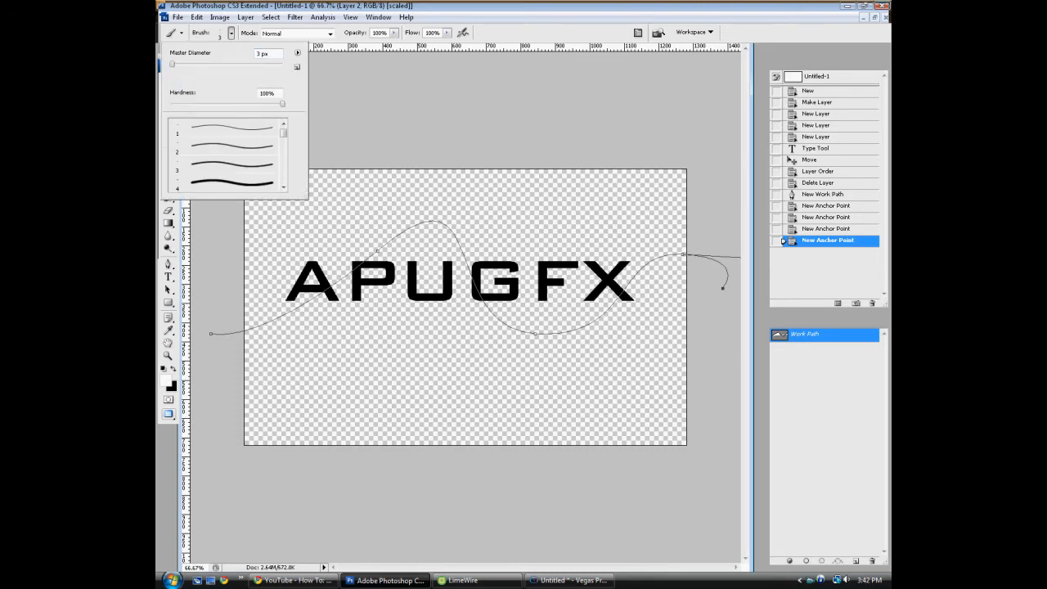
pyautogui.press('BackSpace')
pyautogui.write('7')
pyautogui.press('Return')
# Stroke the work path with the Brush, keeping Simulate Pressure on
pyautogui.rightClick(827, 334)
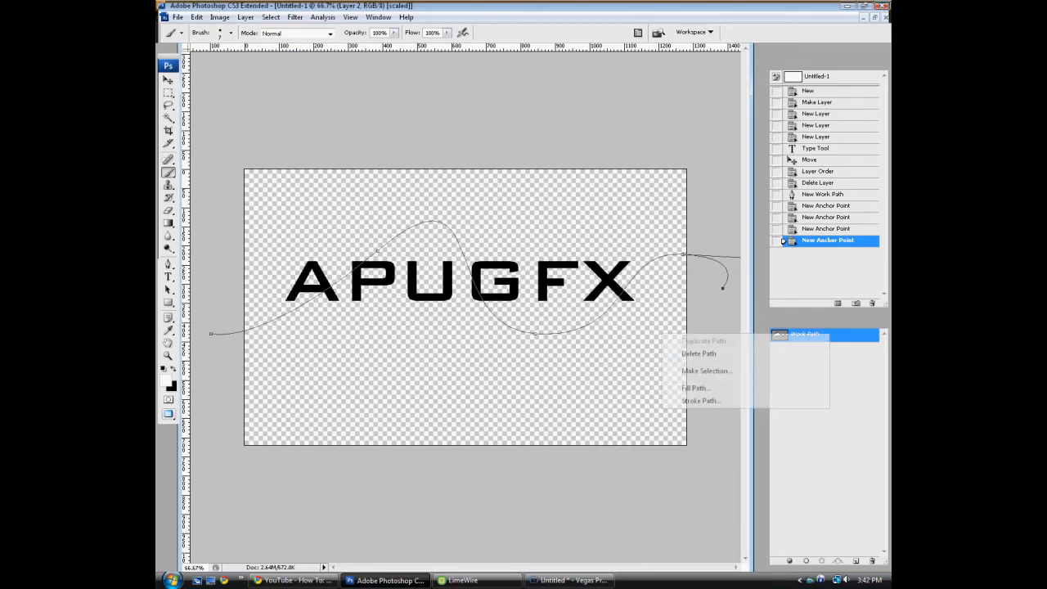
pyautogui.click(695, 401)
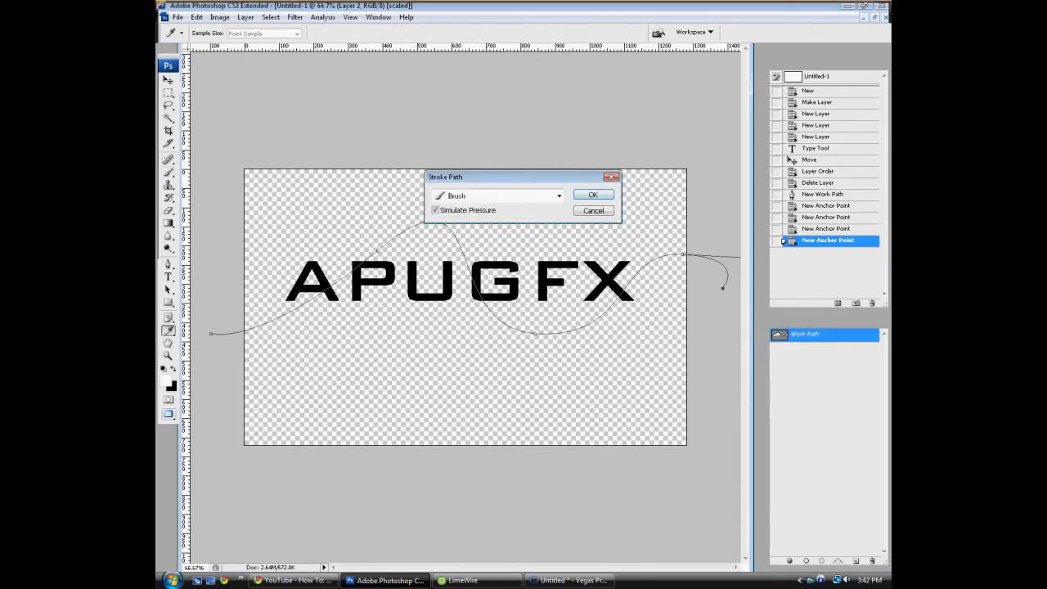
pyautogui.click(558, 196)
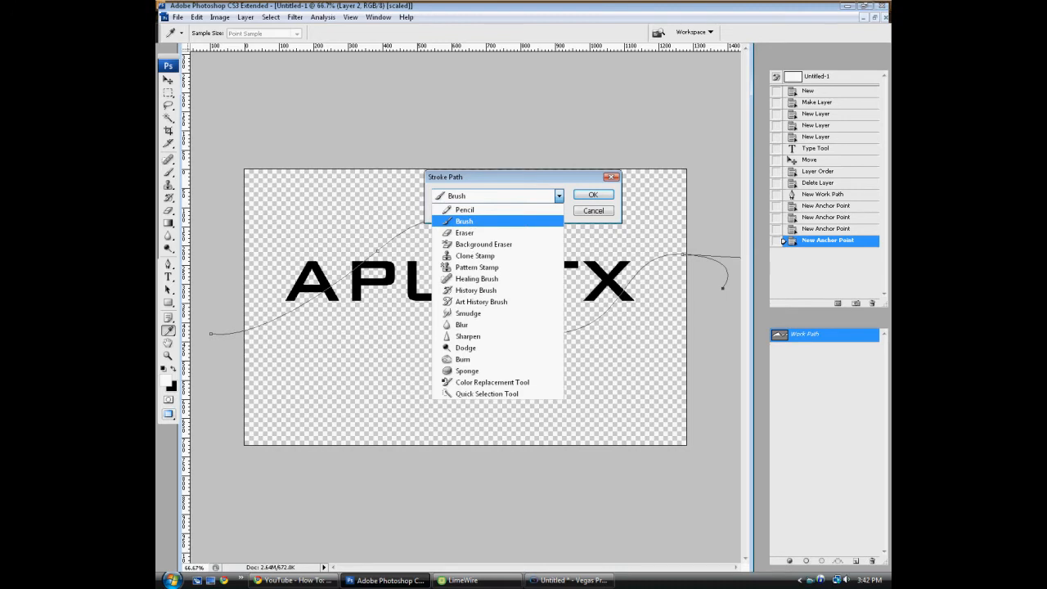
pyautogui.click(465, 221)
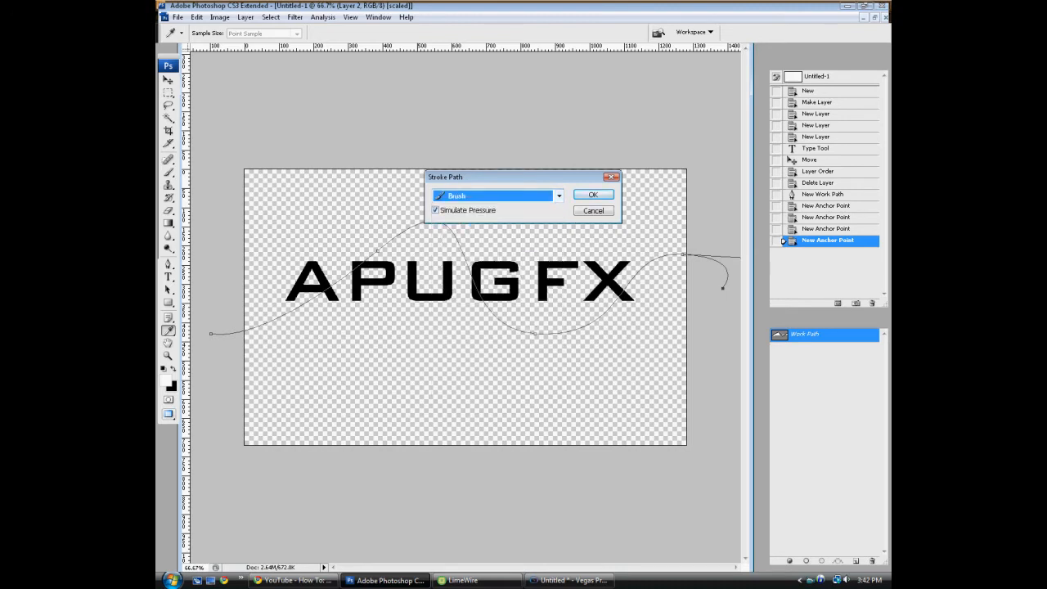
pyautogui.click(592, 194)
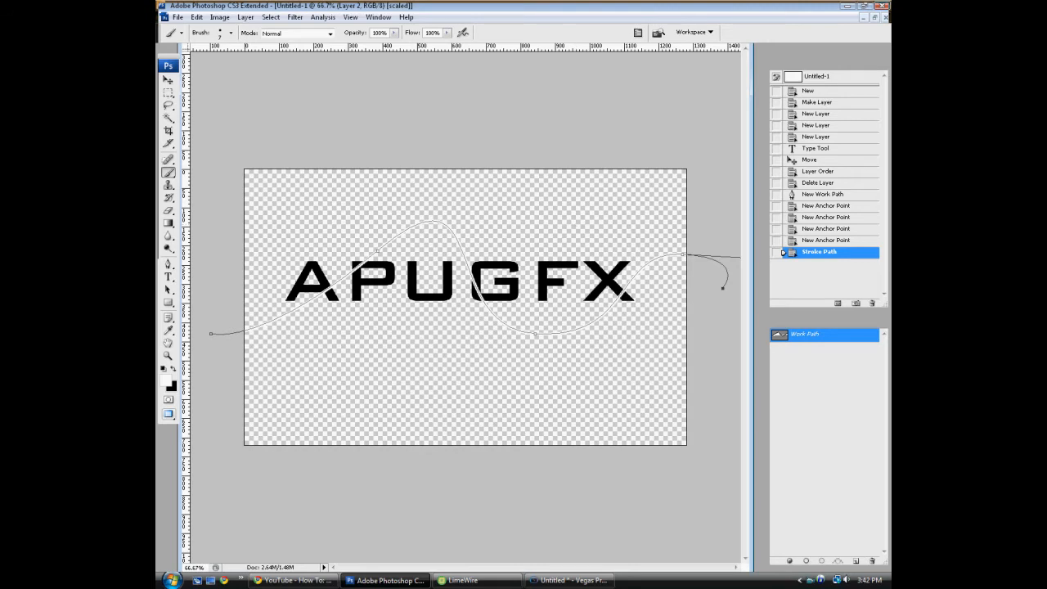
# Undo the path stroke and set the brush's master diameter to 11 px
pyautogui.hotkey('ctrl', 'z')
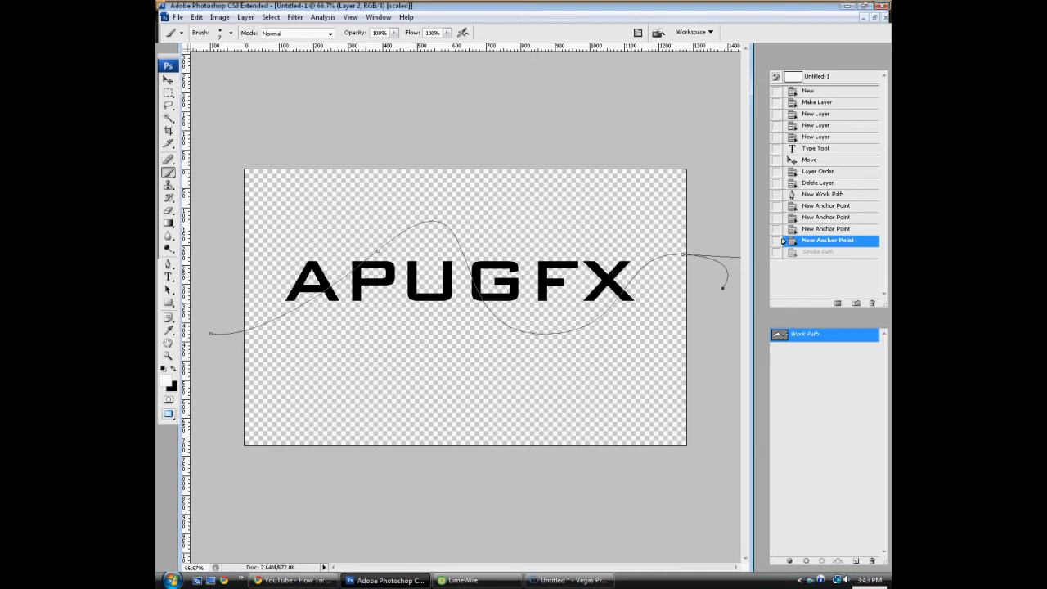
pyautogui.click(230, 33)
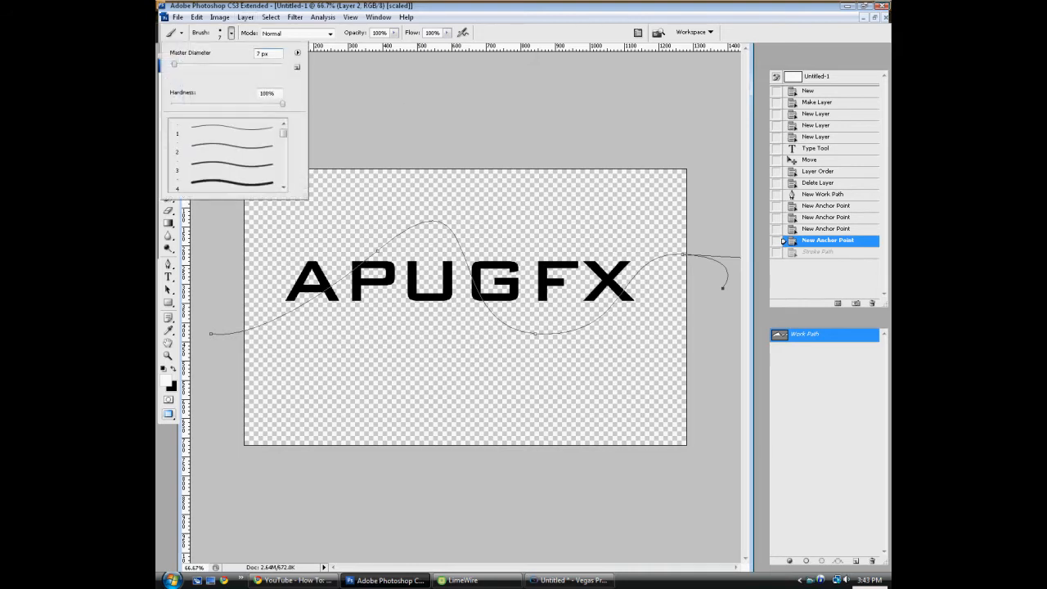
pyautogui.moveTo(174, 63); pyautogui.dragTo(177, 64)
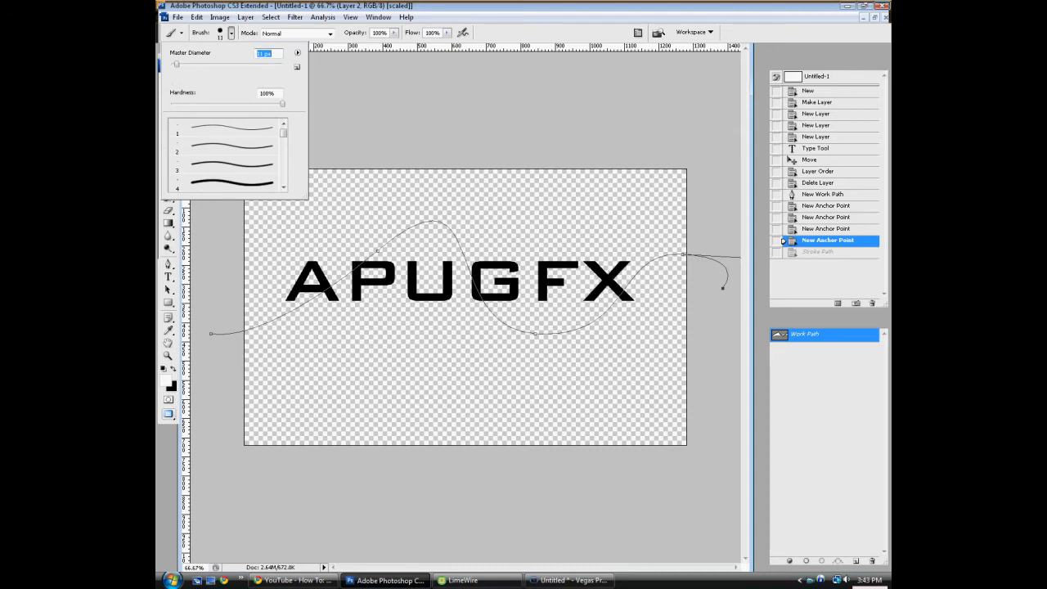
# Stroke the work path with the 11 px Brush, keeping Simulate Pressure on, and delete the work path
pyautogui.rightClick(799, 333)
pyautogui.click(670, 403)
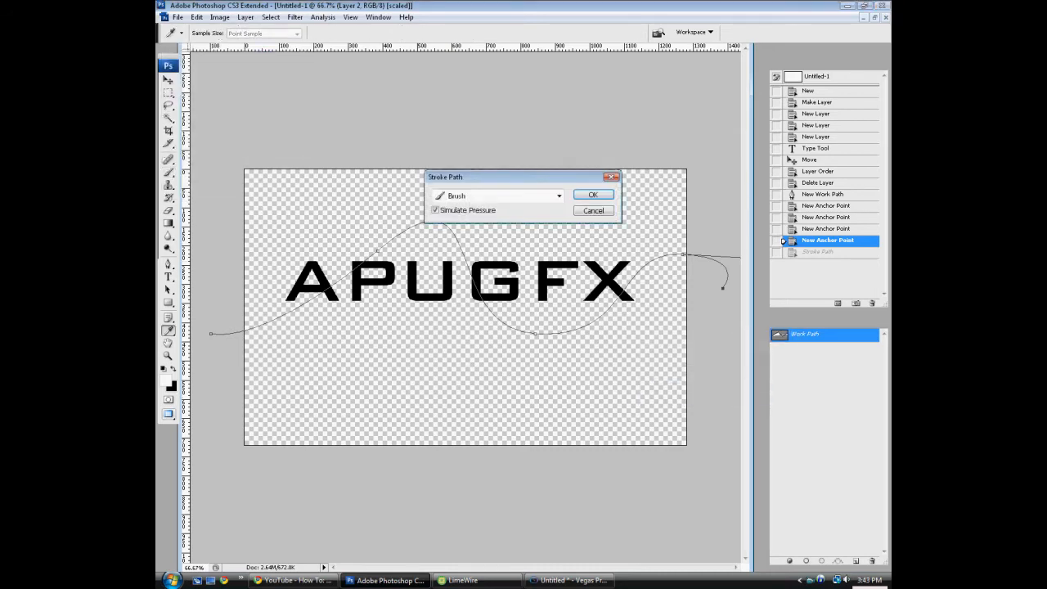
pyautogui.press('Return')
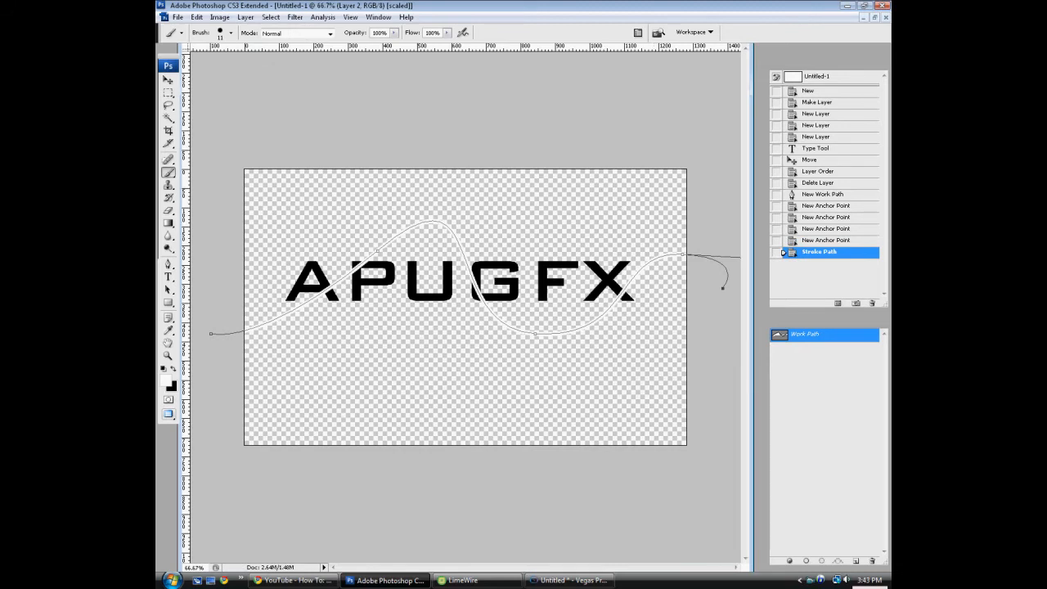
pyautogui.rightClick(799, 334)
pyautogui.click(695, 361)
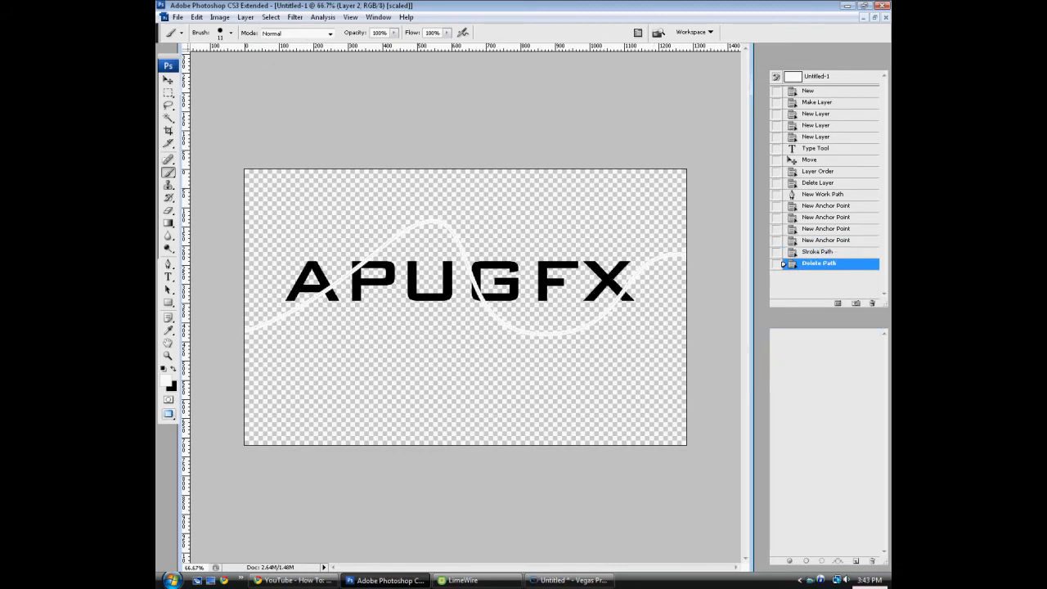
# Fill Layer 1, beneath the text, with 50% gray in Normal mode at 100% opacity
pyautogui.click(816, 394)
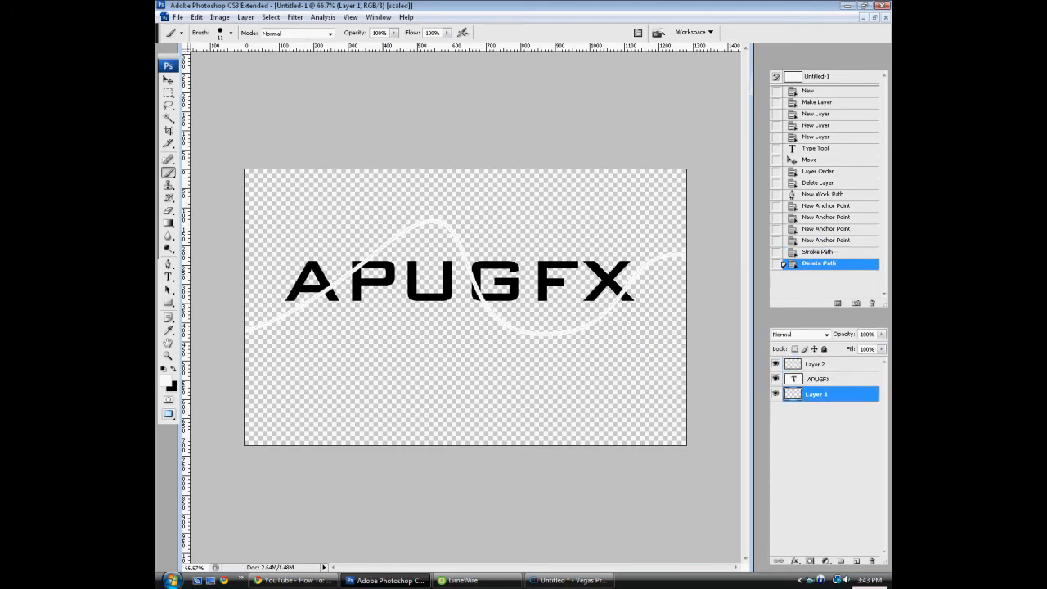
pyautogui.hotkey('shift', 'BackSpace')
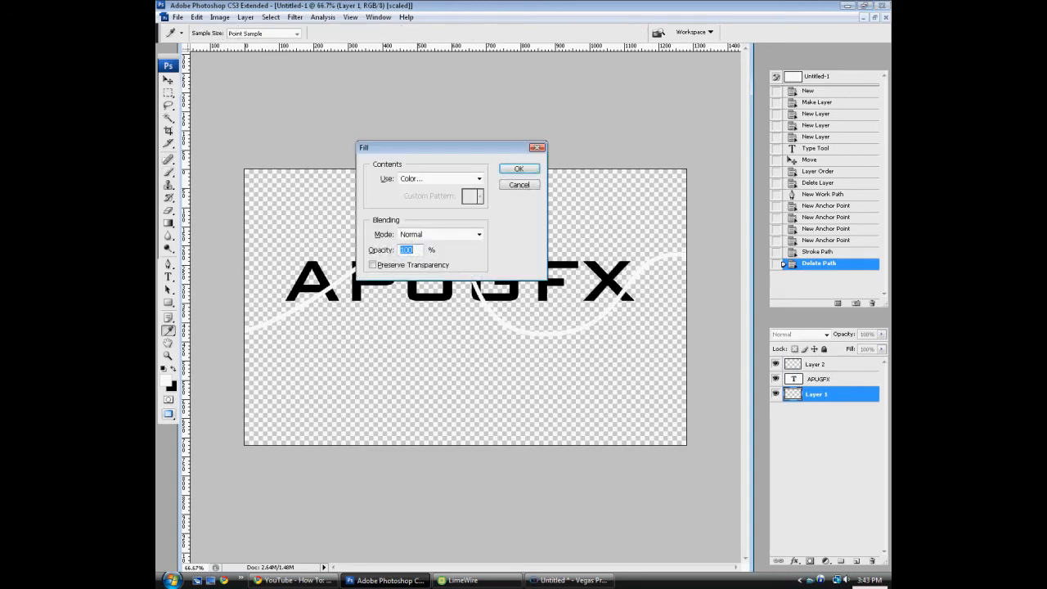
pyautogui.click(440, 178)
pyautogui.click(419, 255)
pyautogui.click(518, 169)
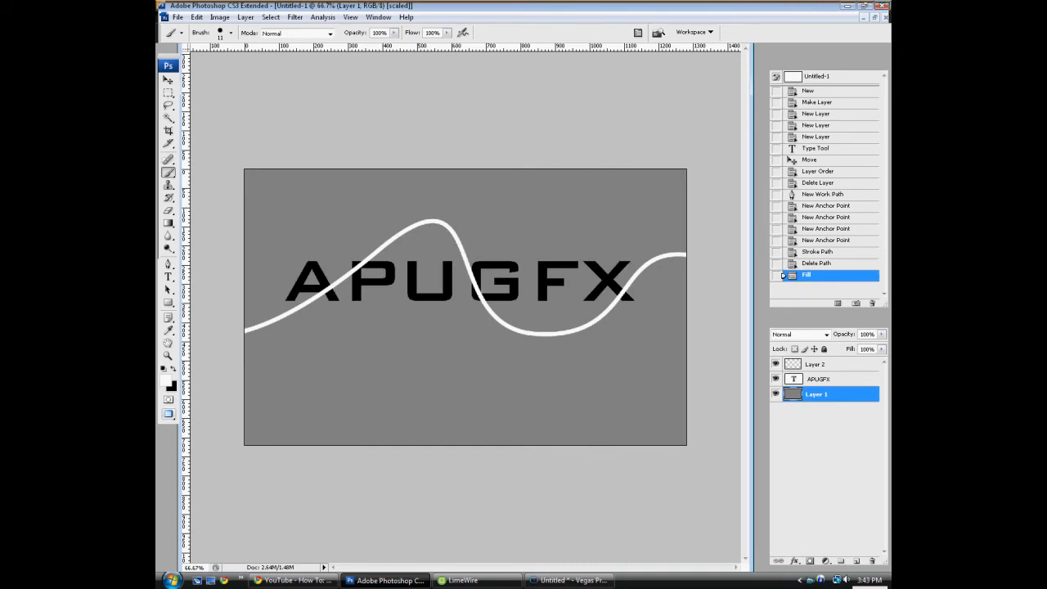
# Add an Outer Glow layer style to Layer 2, which holds the white curved line
pyautogui.click(818, 364)
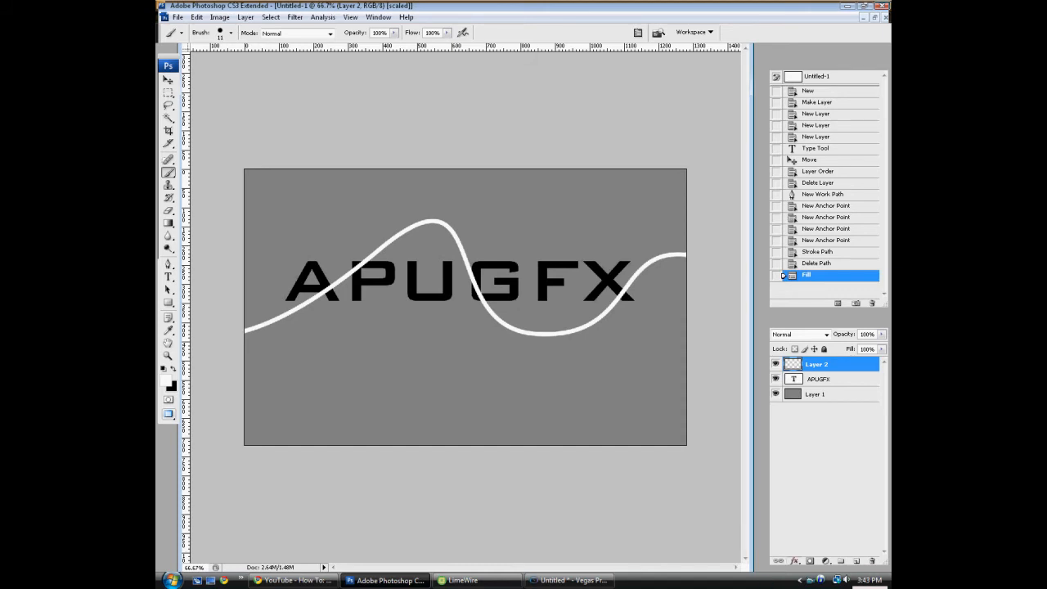
pyautogui.click(792, 561)
pyautogui.click(711, 469)
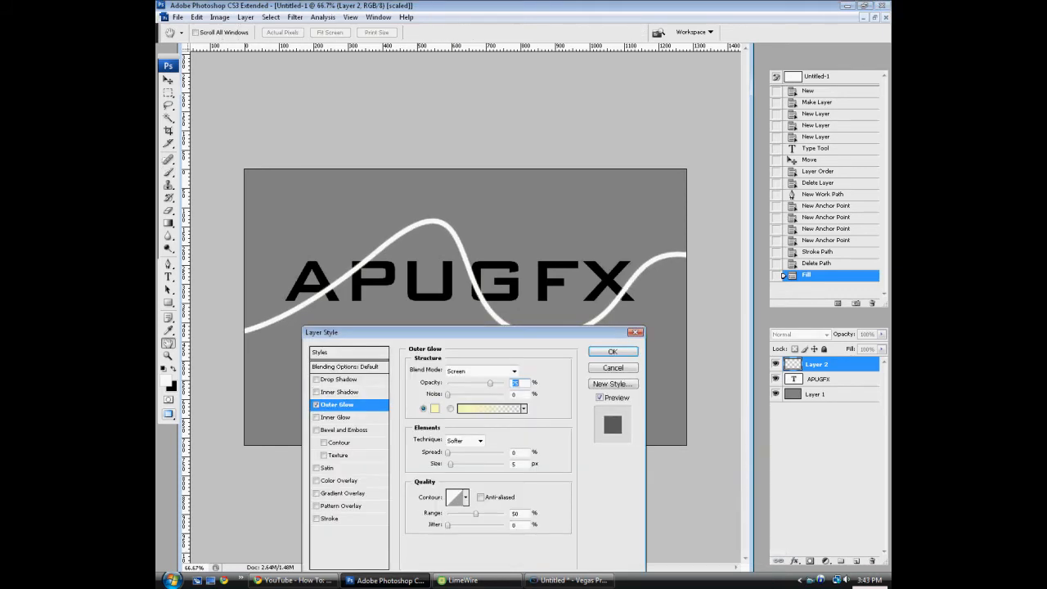
# Set the outer glow colour to bright red and increase its size to a wide soft halo around the line
pyautogui.click(434, 408)
pyautogui.moveTo(606, 396); pyautogui.dragTo(621, 390)
pyautogui.click(634, 399)
pyautogui.click(607, 419)
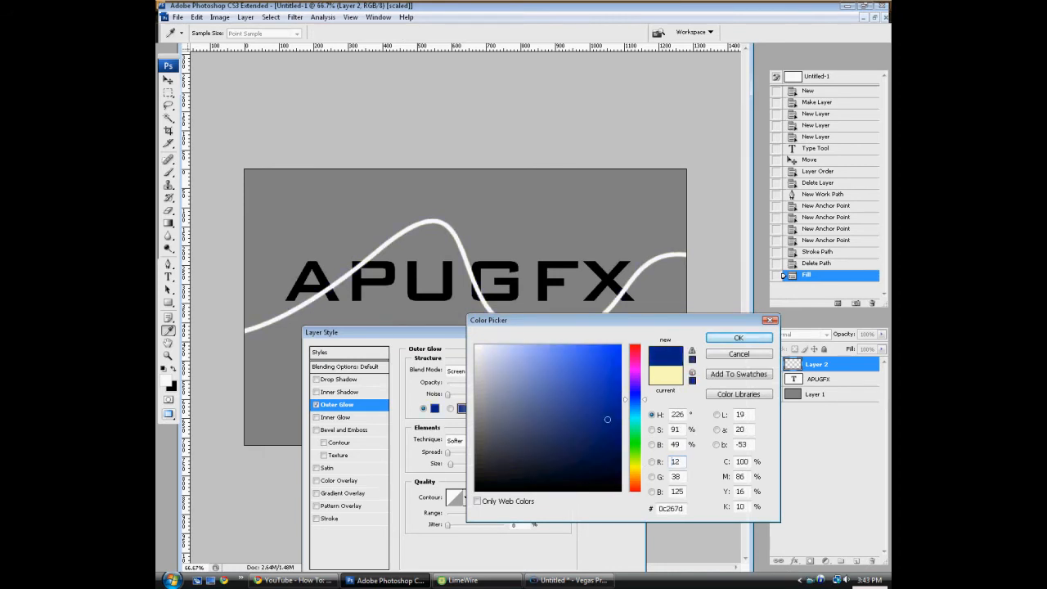
pyautogui.click(634, 466)
pyautogui.moveTo(635, 466); pyautogui.dragTo(634, 492)
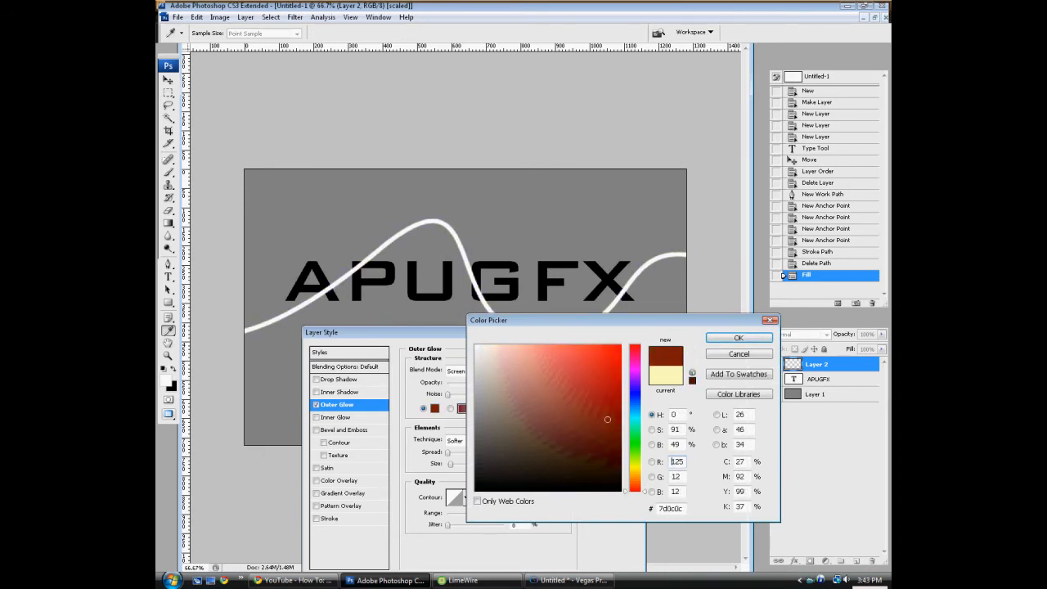
pyautogui.click(621, 345)
pyautogui.click(635, 485)
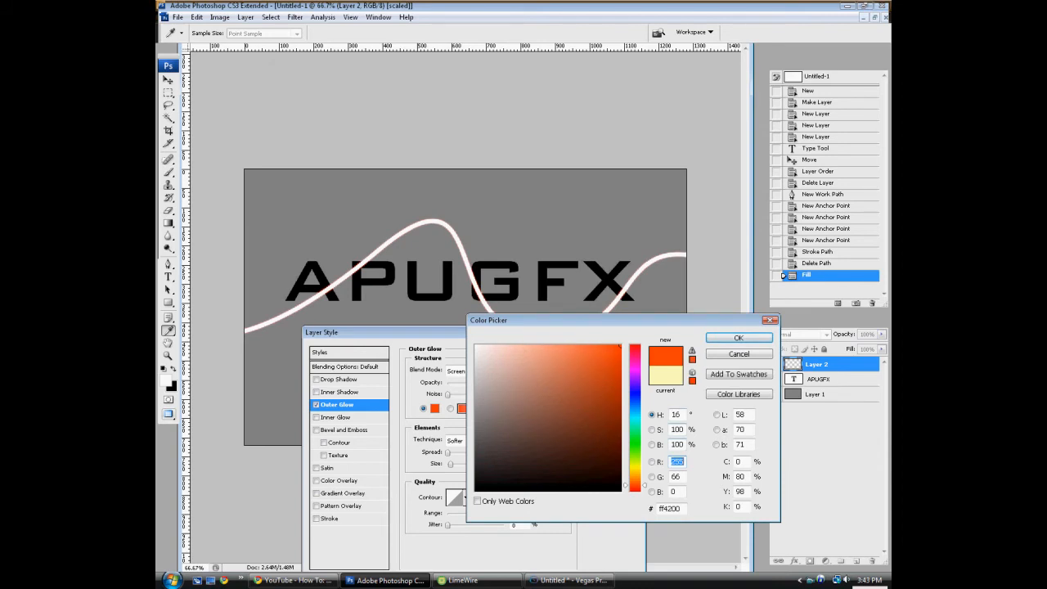
pyautogui.click(635, 489)
pyautogui.click(739, 338)
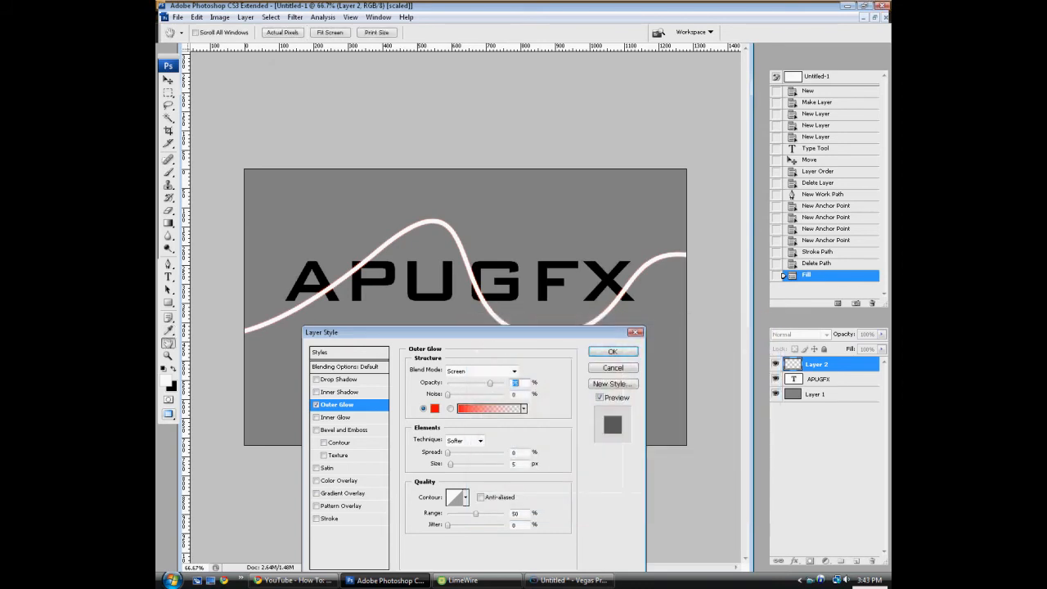
pyautogui.moveTo(450, 463); pyautogui.dragTo(459, 464)
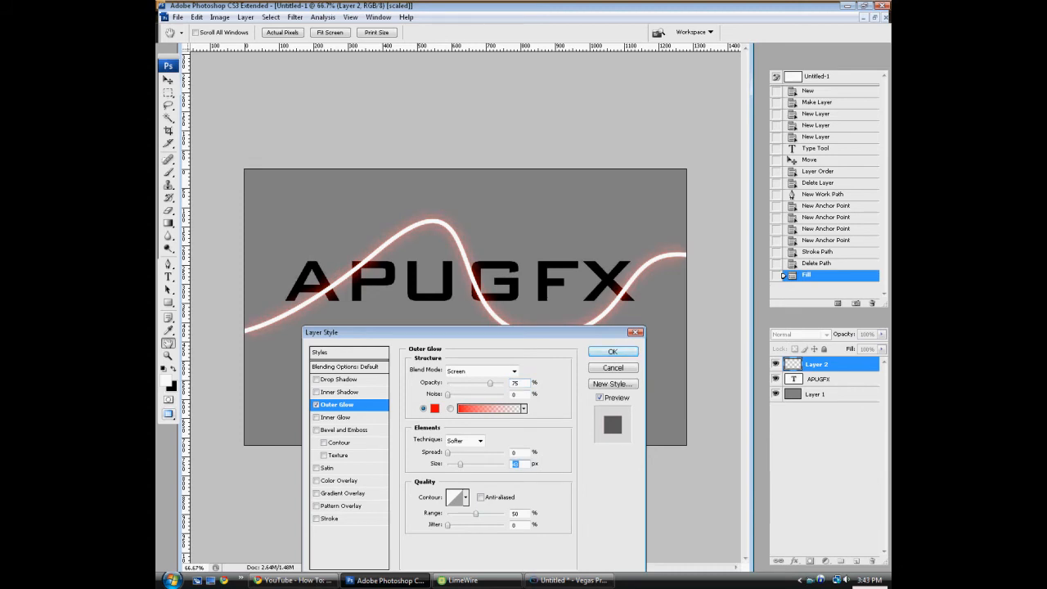
pyautogui.click(612, 351)
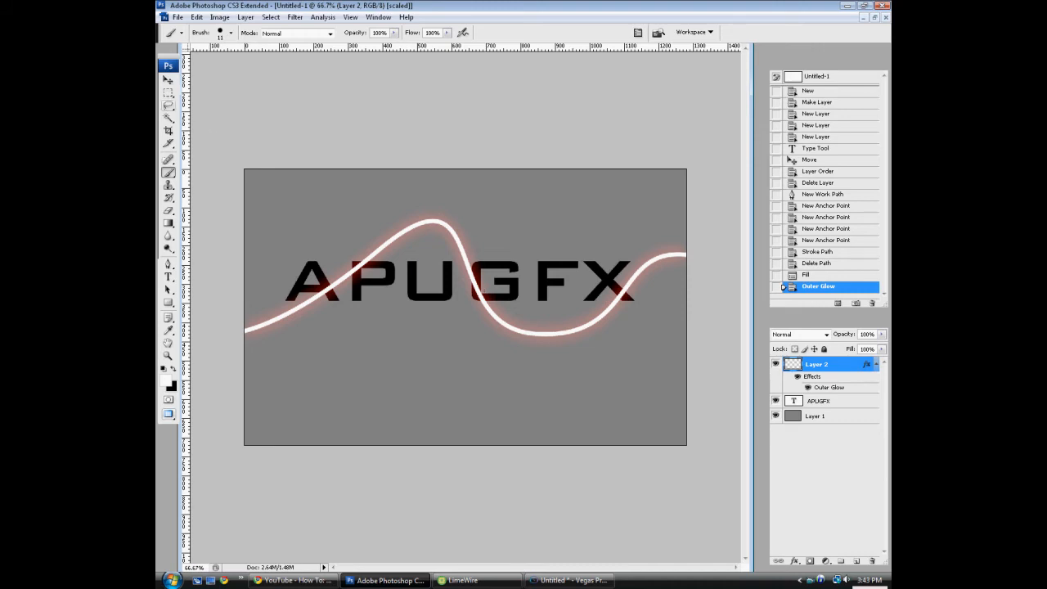
# Lasso the curve section that crosses the letters P, U and G and copy it to a new layer
pyautogui.click(168, 105)
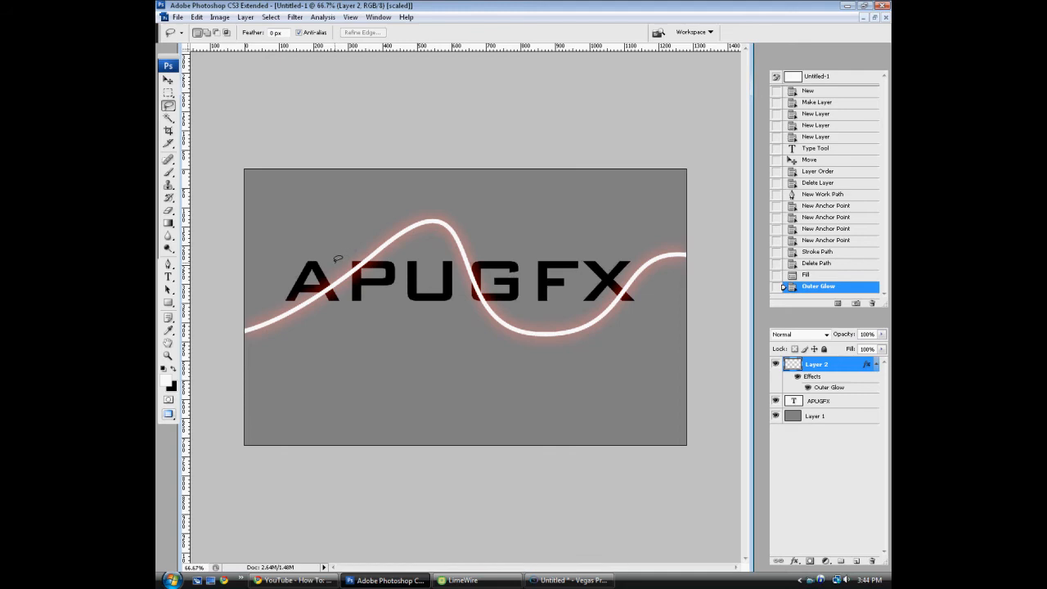
pyautogui.moveTo(336, 261)
pyautogui.mouseDown()
pyautogui.moveTo(350, 315)
pyautogui.moveTo(365, 319)
pyautogui.moveTo(532, 309)
pyautogui.moveTo(529, 237)
pyautogui.moveTo(499, 221)
pyautogui.moveTo(435, 205)
pyautogui.moveTo(347, 230)
pyautogui.moveTo(333, 260)
pyautogui.mouseUp()
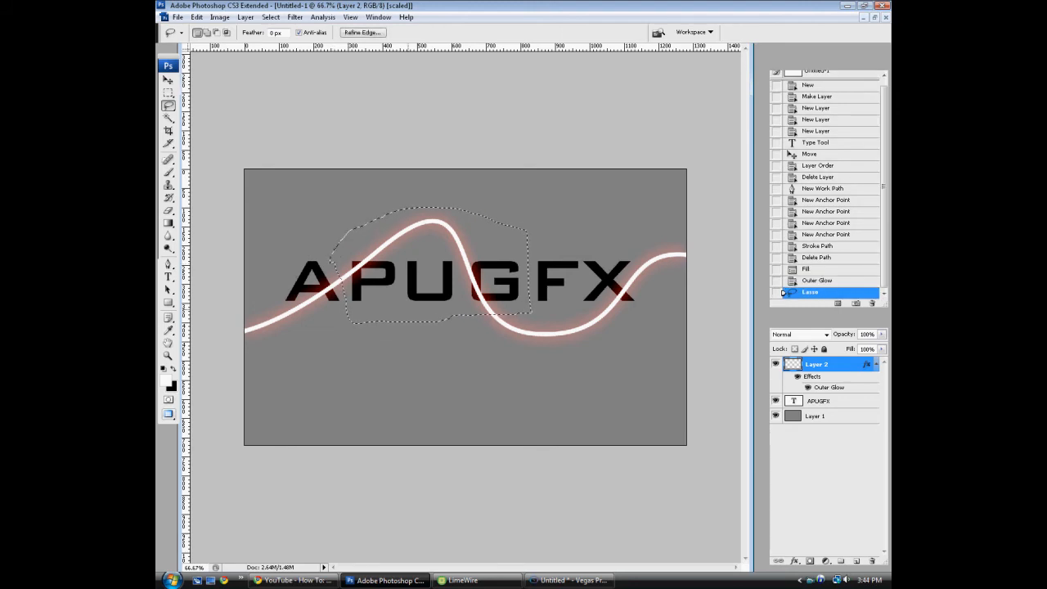
pyautogui.hotkey('ctrl', 'j')
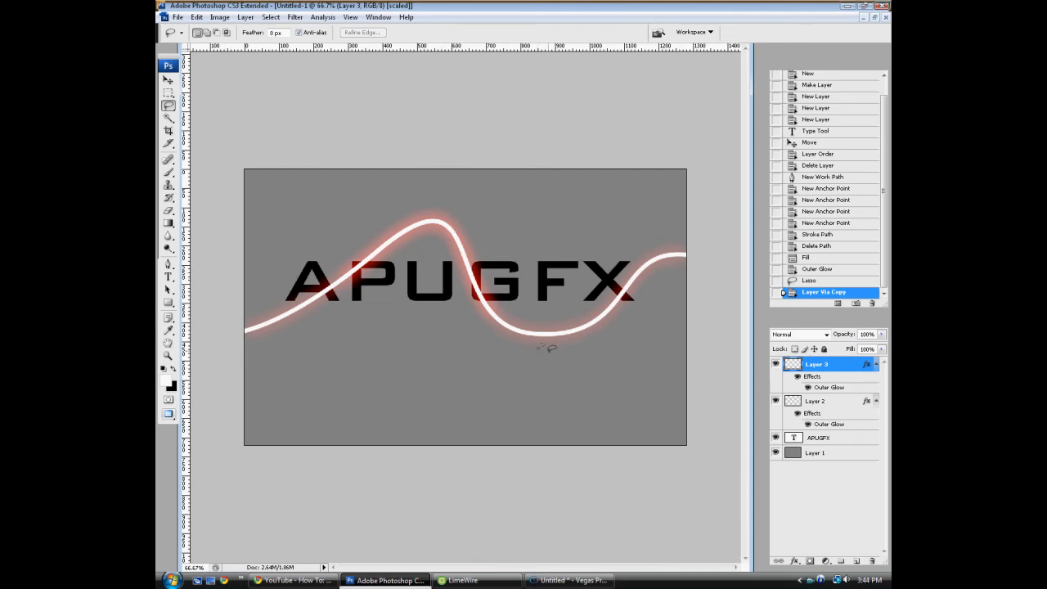
# Place the APUGFX text layer between Layer 3 and Layer 2, and hide Layer 3's Outer Glow effect
pyautogui.click(169, 80)
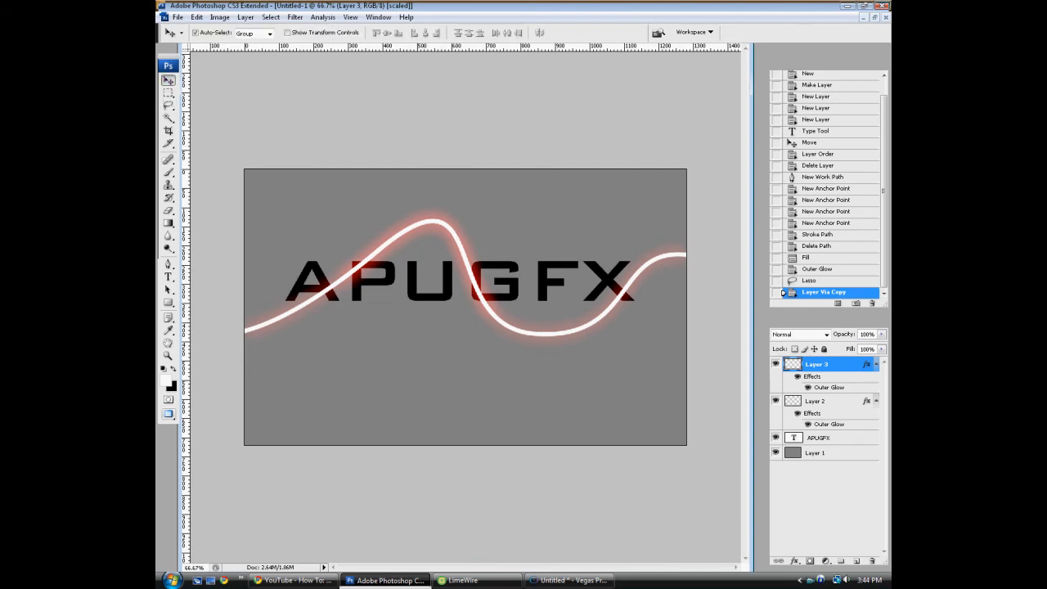
pyautogui.moveTo(818, 437); pyautogui.dragTo(818, 393)
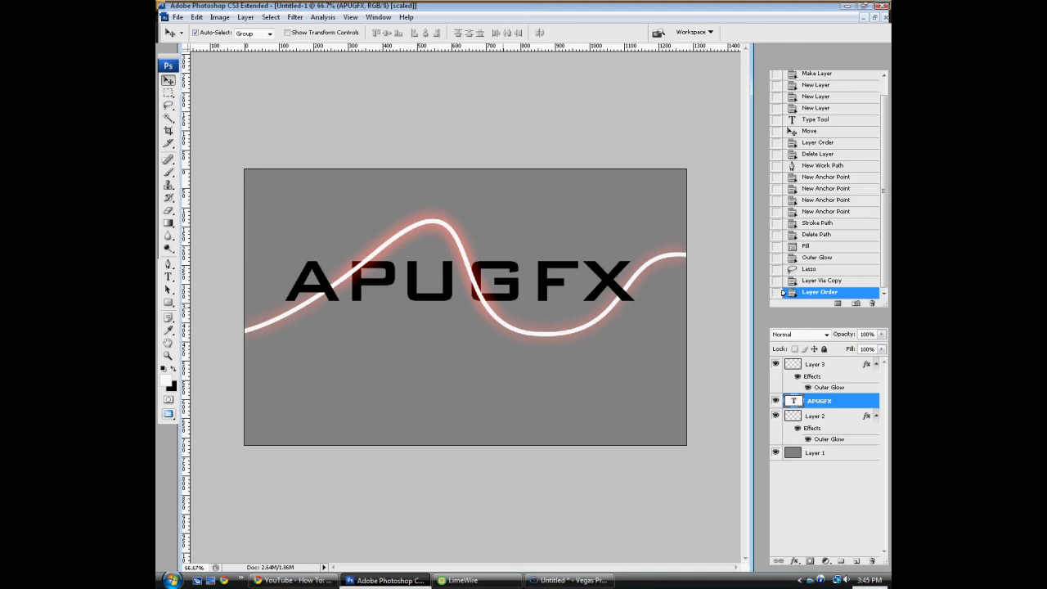
pyautogui.click(808, 387)
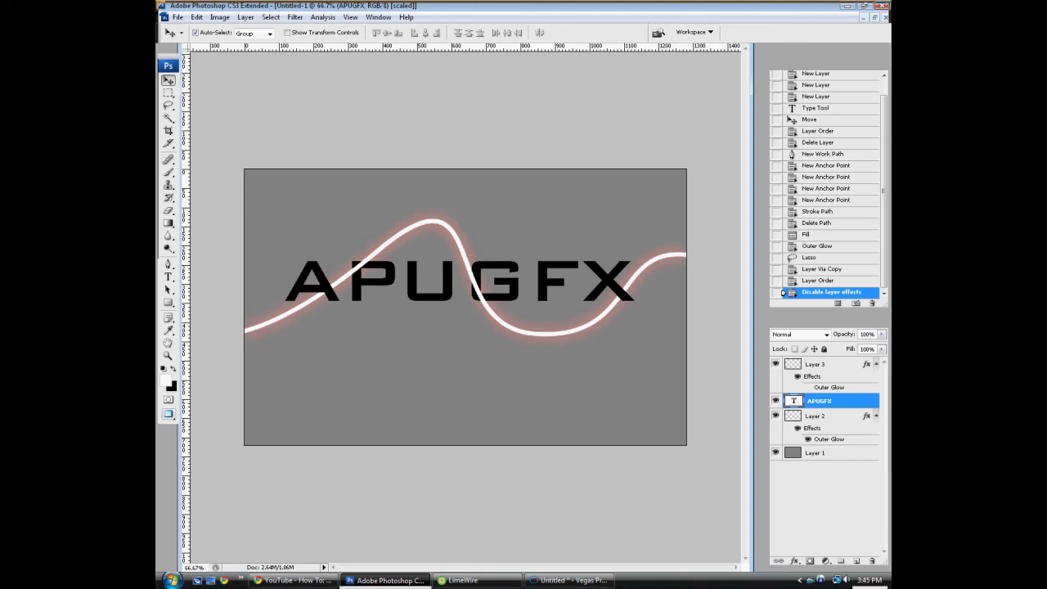